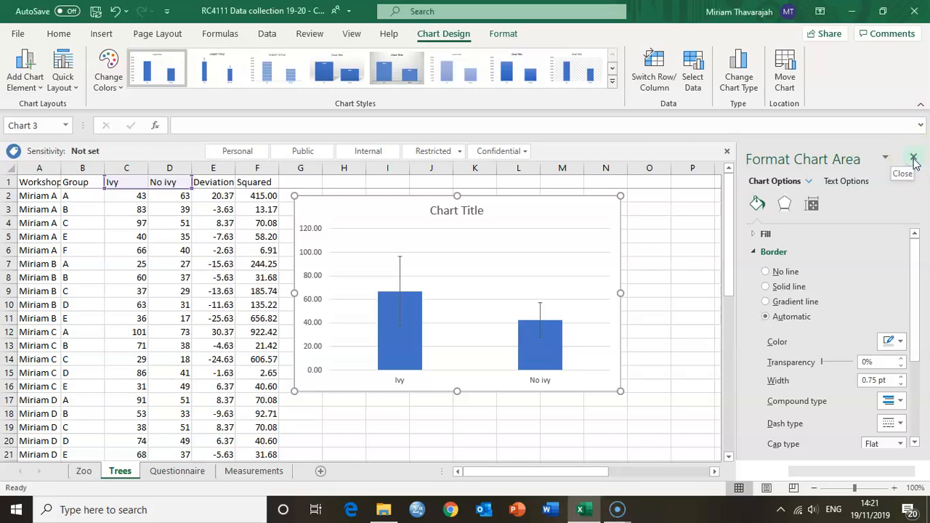
Close the chart area formatting pane and move the bar chart so it starts at about column O, row 3
click(914, 158)
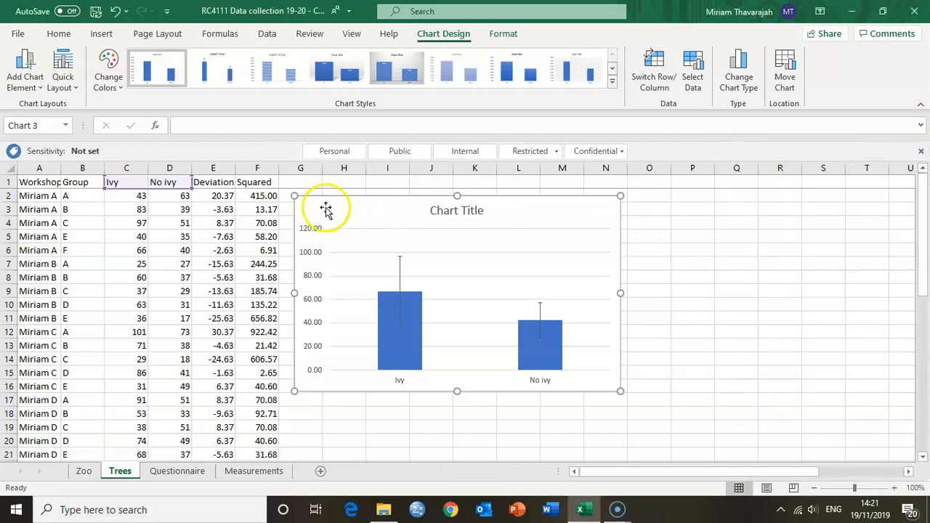
drag(310, 207, 638, 225)
scroll(249, 261, down, 5)
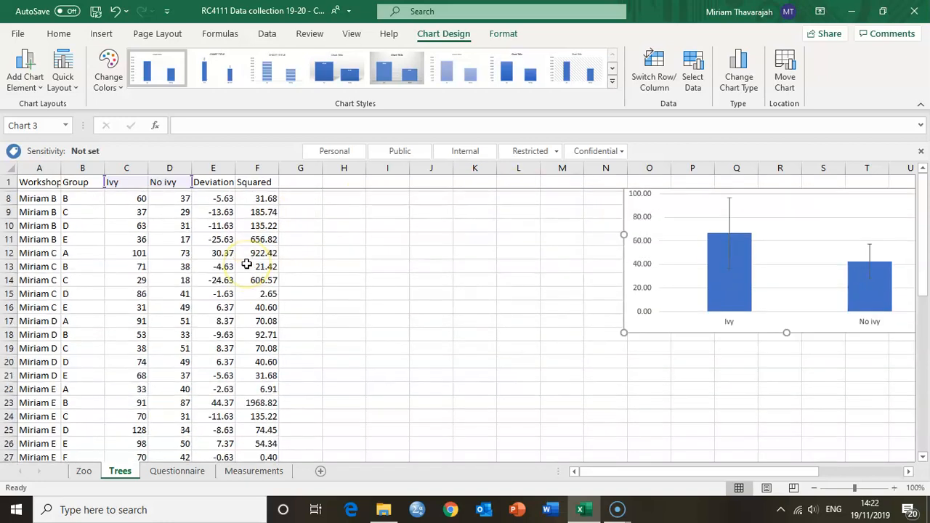
scroll(247, 264, down, 7)
scroll(247, 264, up, 9)
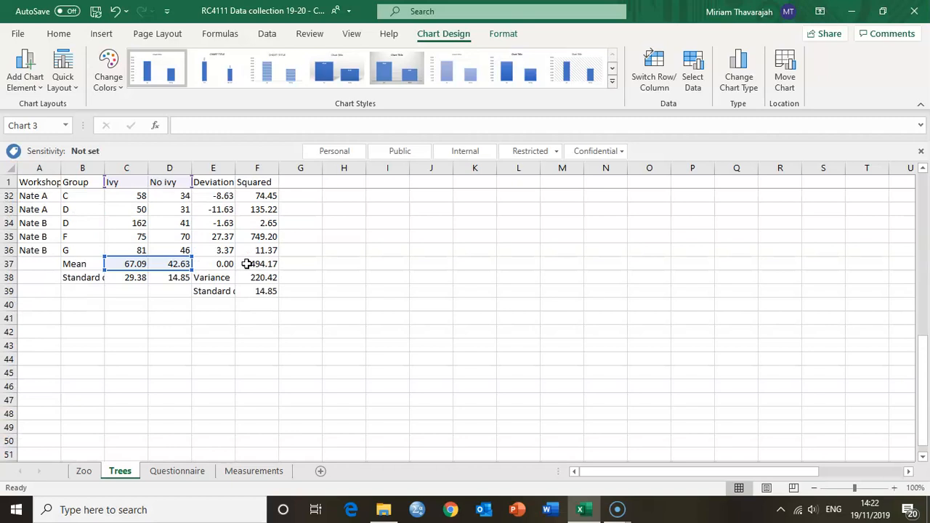
scroll(247, 264, up, 3)
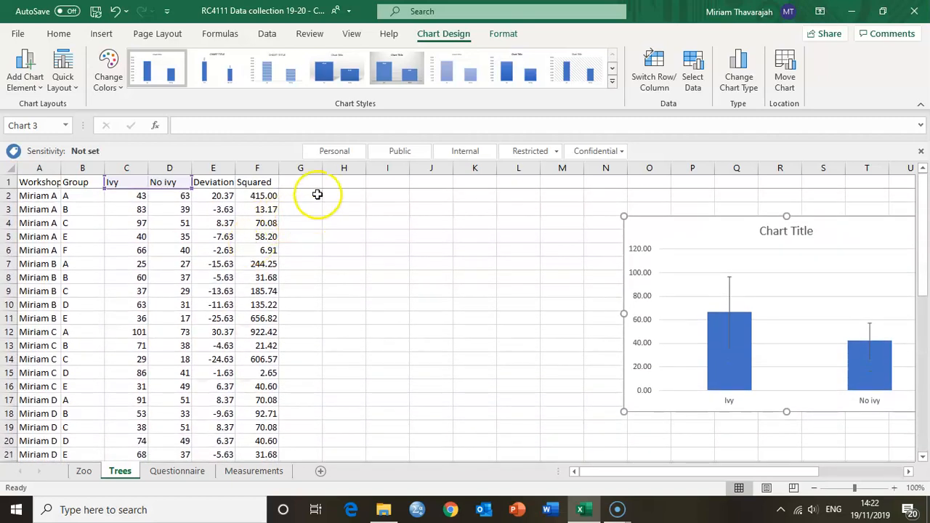
Enter the column headings Ivy in I1 and No Ivy in J1 for a summary table
click(318, 195)
click(329, 196)
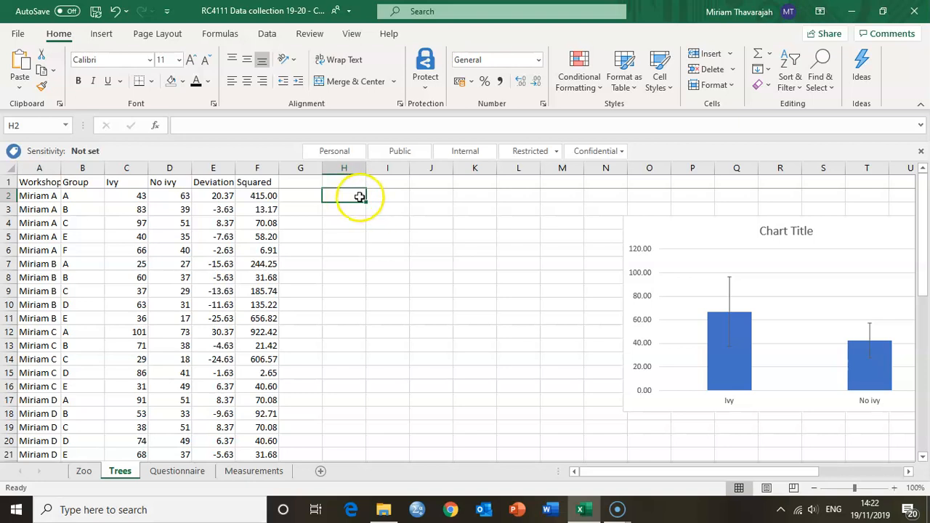
click(388, 182)
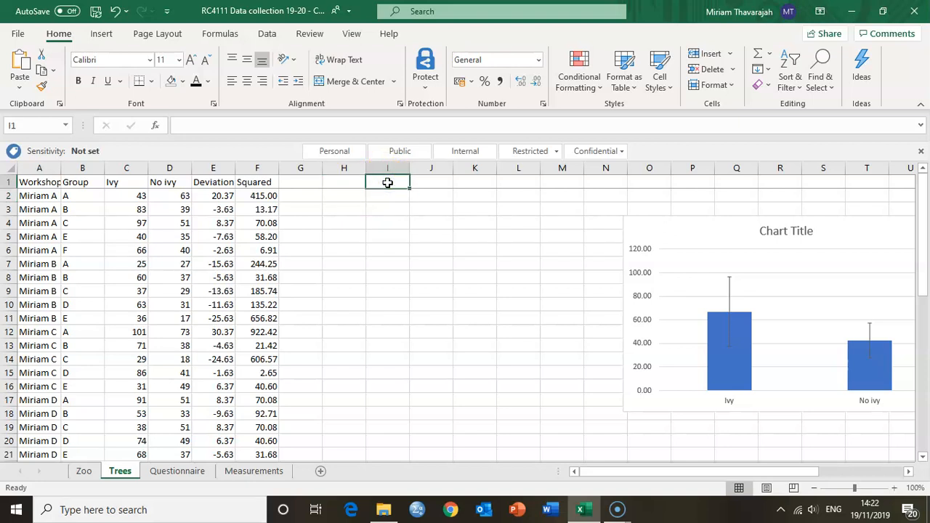
text(Ivy)
key(Tab)
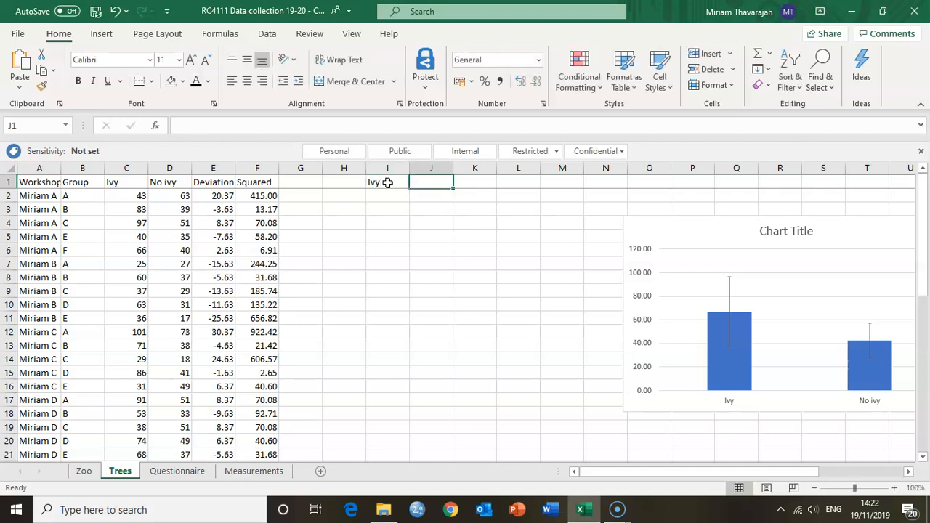
text(No Iv)
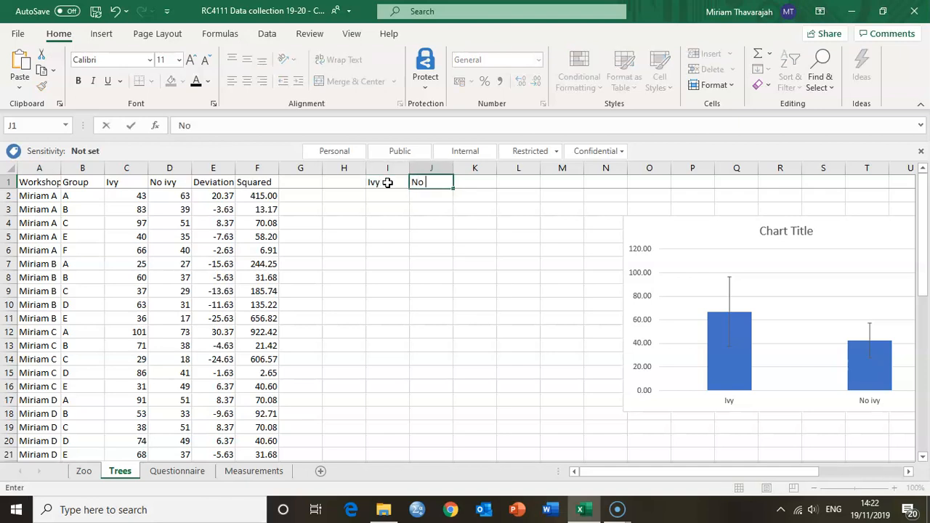
key(Return)
Enter the row labels Min, Q1, Median, Q3 and Max in cells H2 to H6
key(Left)
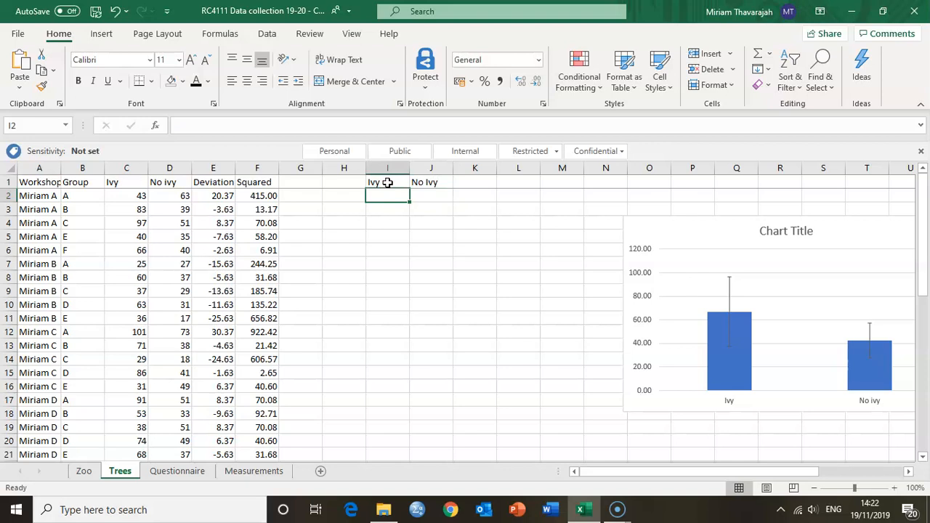
key(Left)
text(Min)
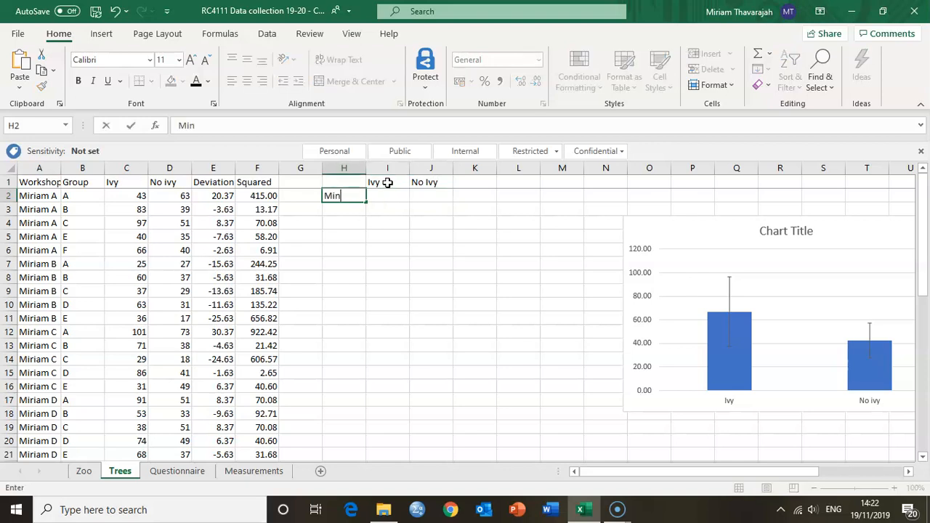
key(Return)
text(Q1)
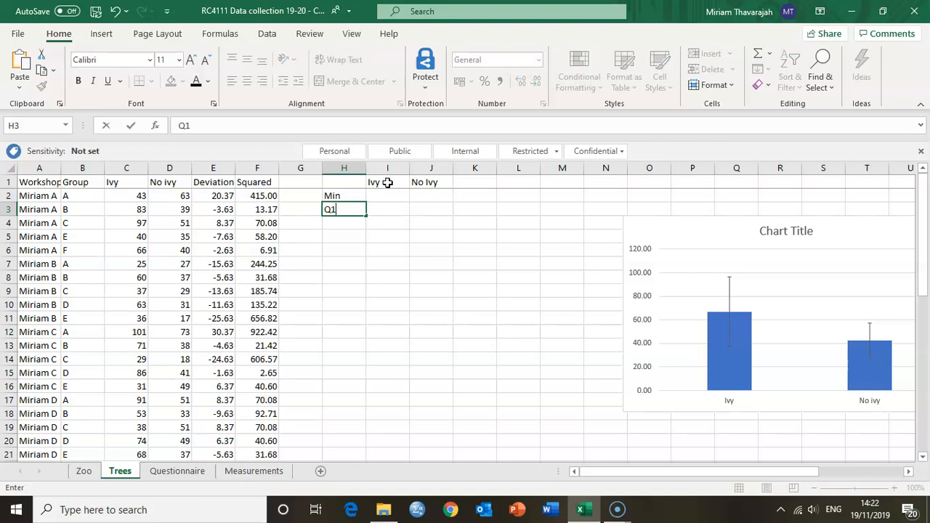
key(Return)
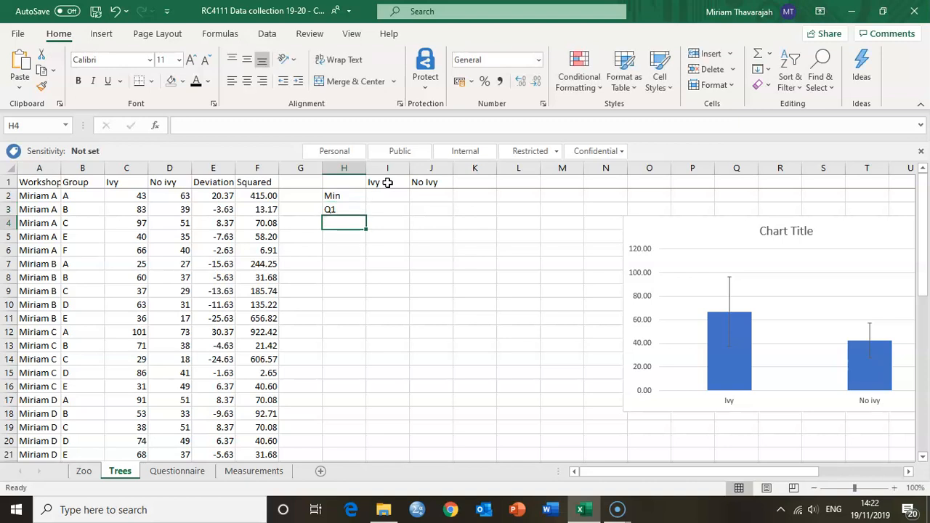
text(Median)
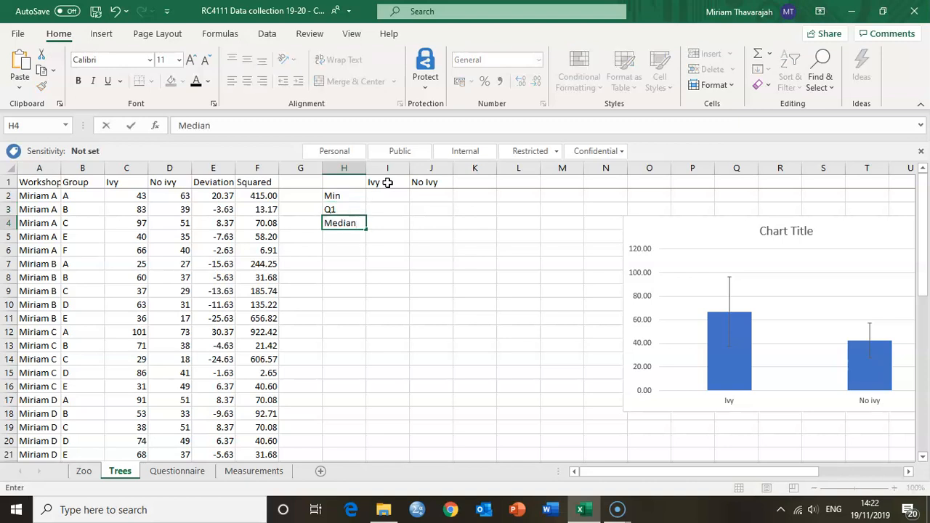
key(Return)
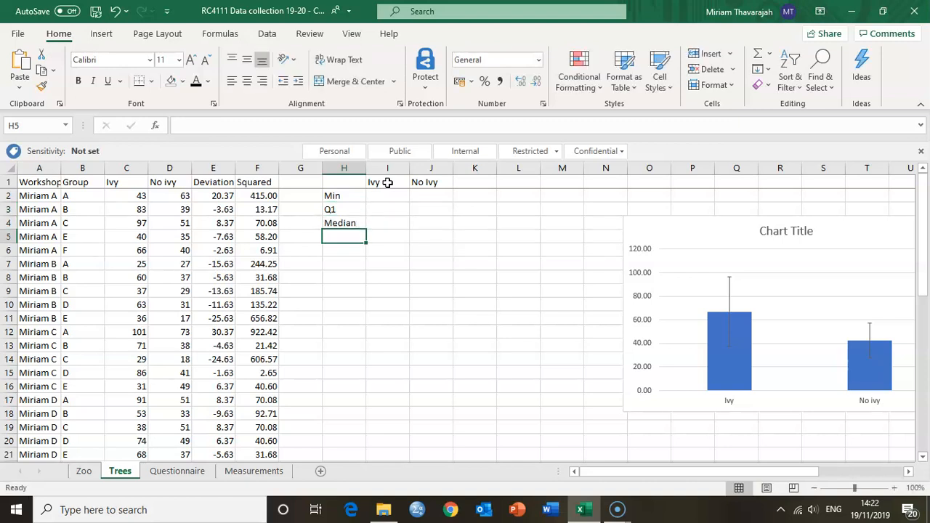
text(Q3)
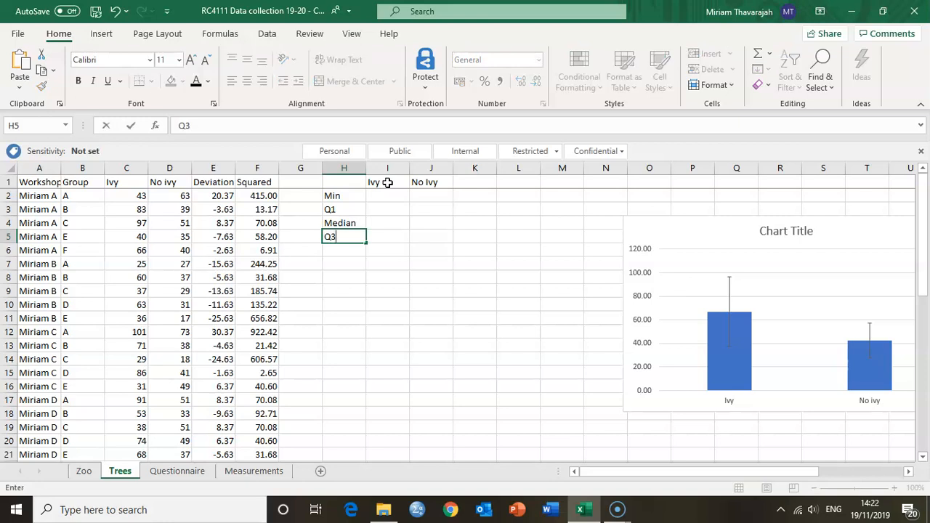
key(Return)
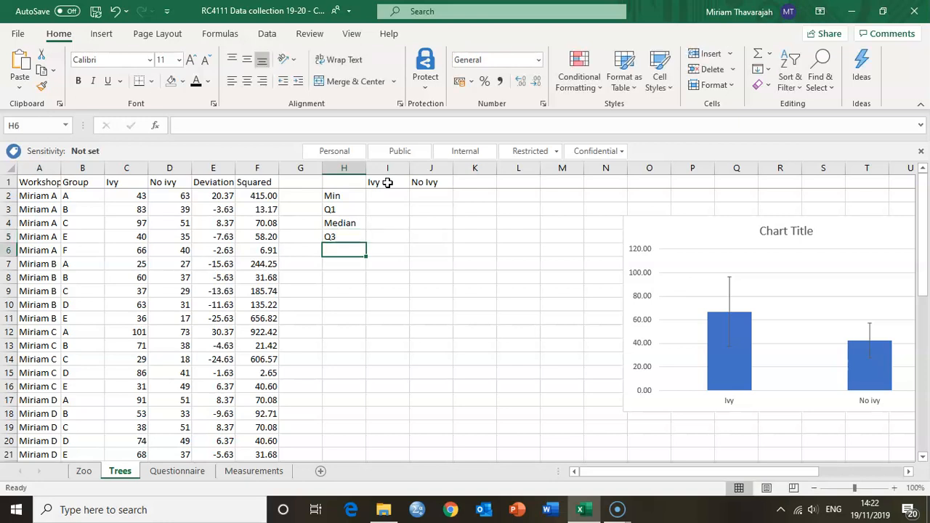
text(Max)
key(Return)
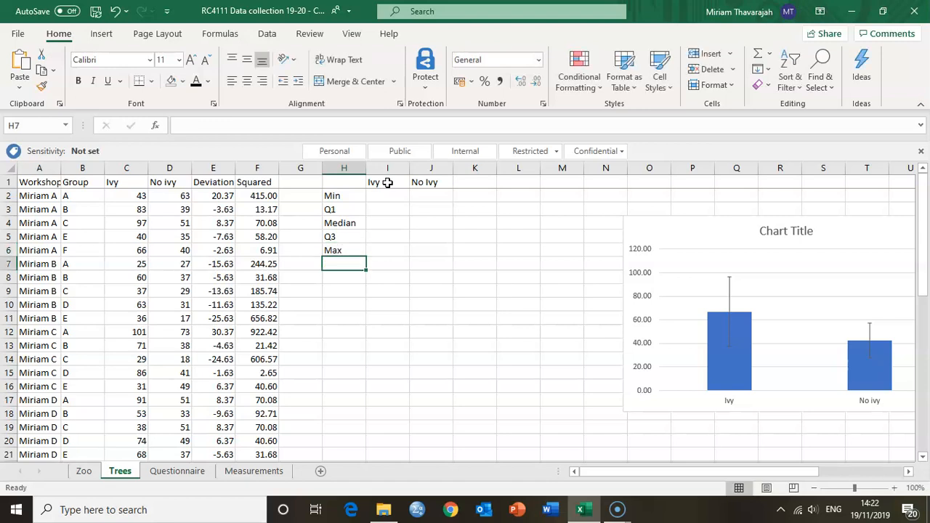
mouse_move(343, 198)
mouse_down()
mouse_move(343, 251)
mouse_move(343, 196)
mouse_up()
click(343, 197)
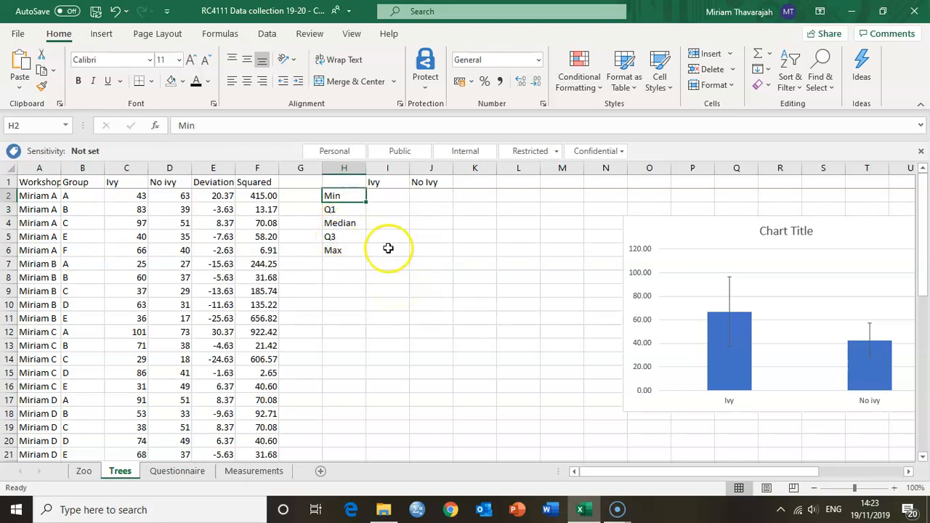
click(122, 196)
drag(122, 197, 158, 369)
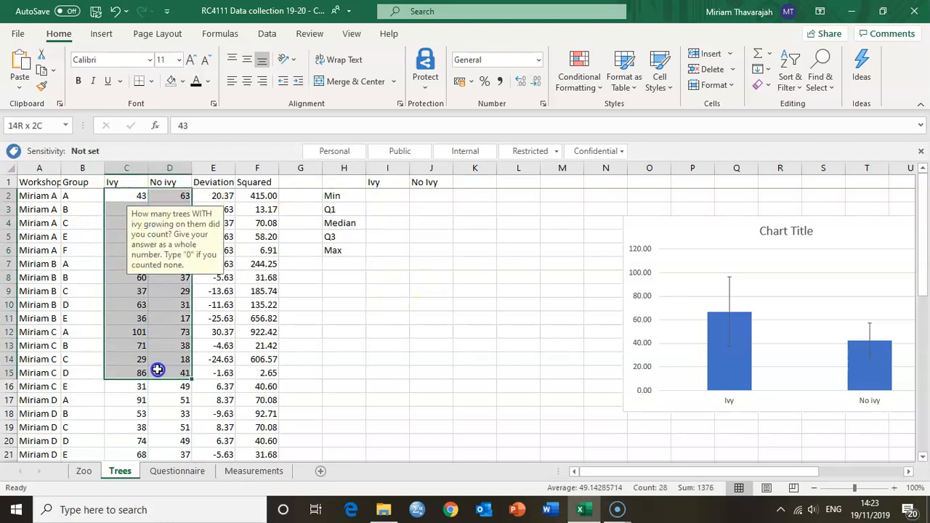
click(132, 178)
click(159, 181)
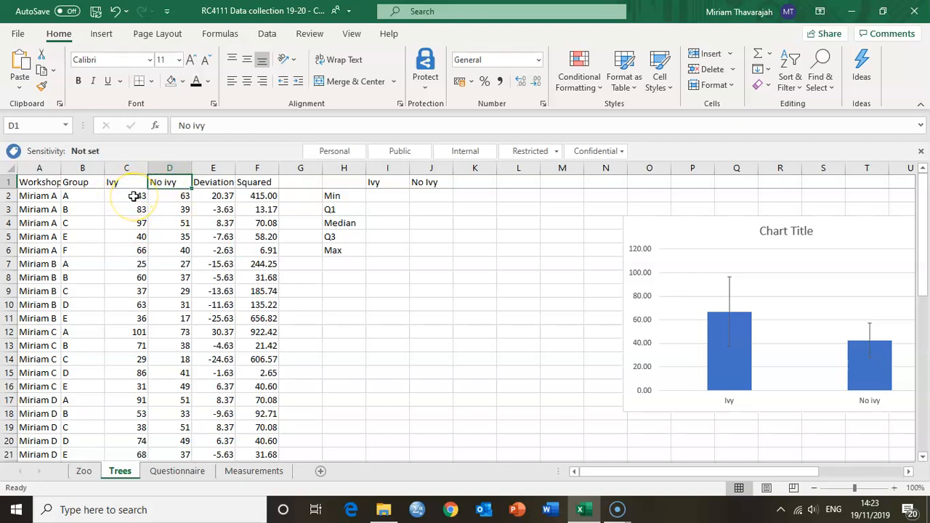
click(134, 196)
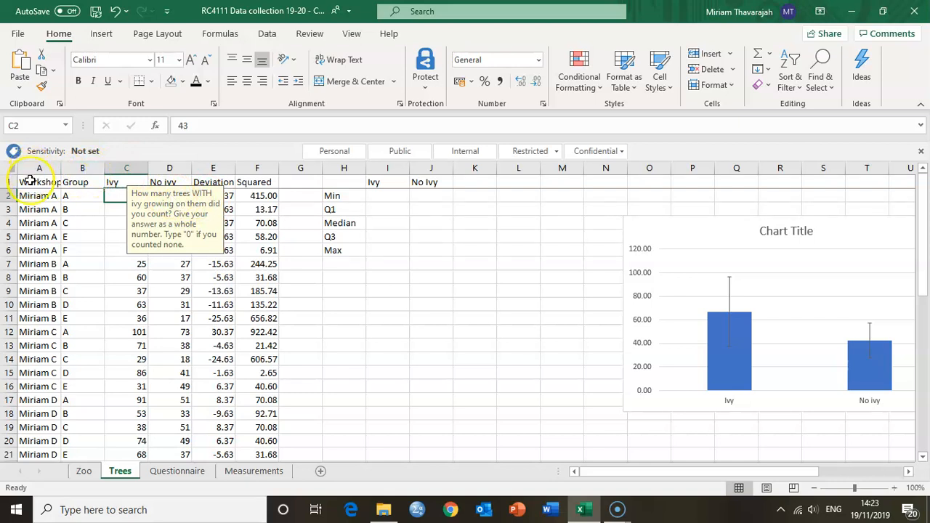
Custom-sort the data in A1:F36, with headers, by the Ivy column's cell values from smallest to largest
drag(29, 181, 249, 398)
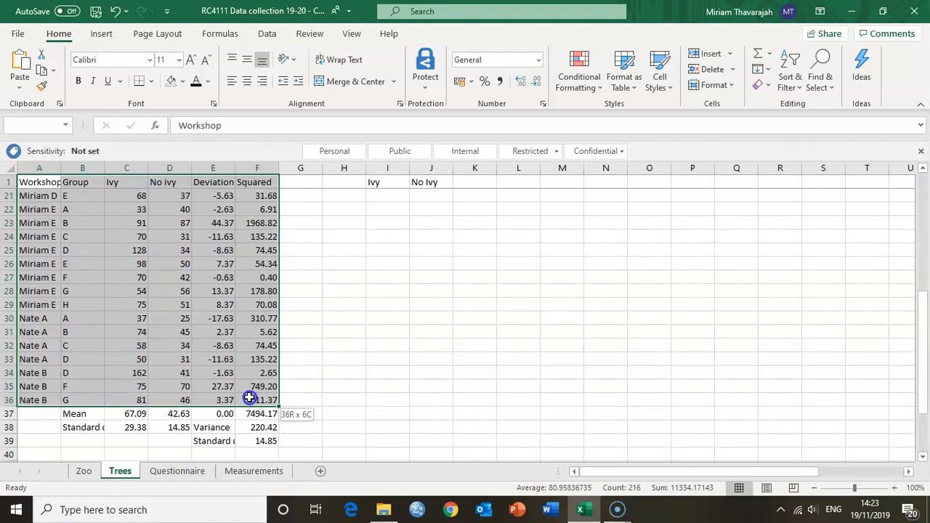
drag(250, 398, 249, 398)
scroll(249, 399, up, 6)
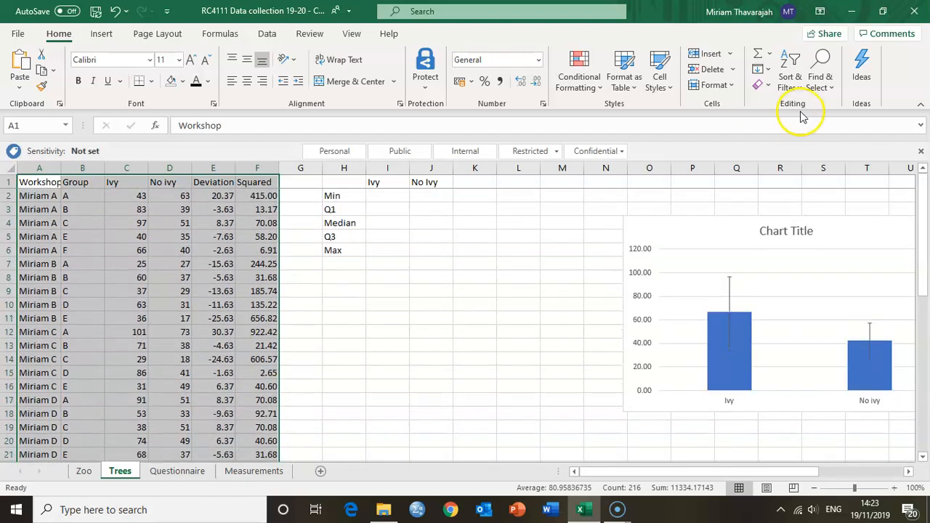
click(788, 80)
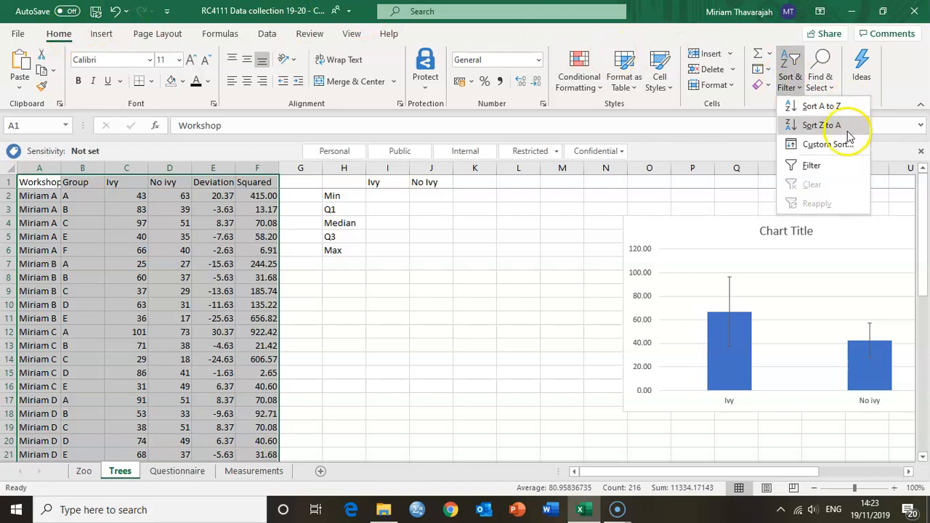
click(818, 145)
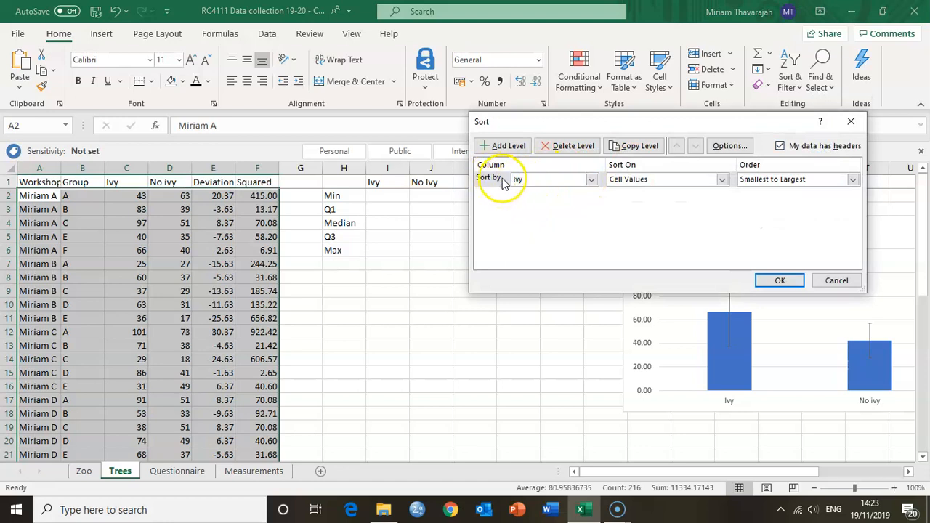
click(781, 279)
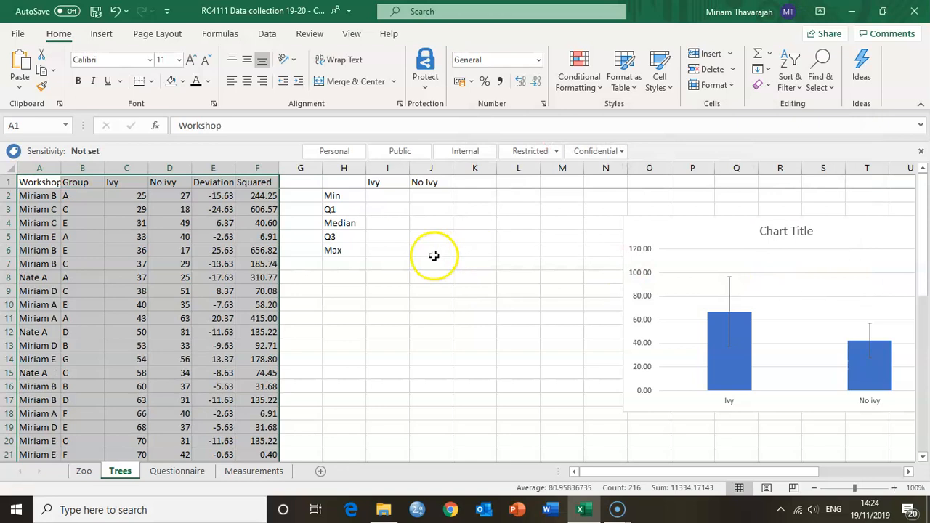
Enter the smallest Ivy count, 25, as the Ivy minimum in I2
click(385, 197)
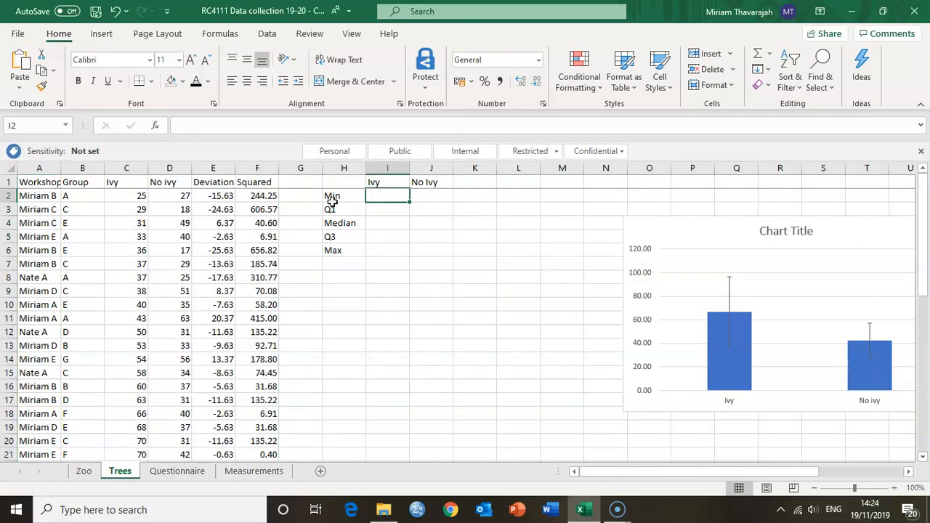
click(127, 196)
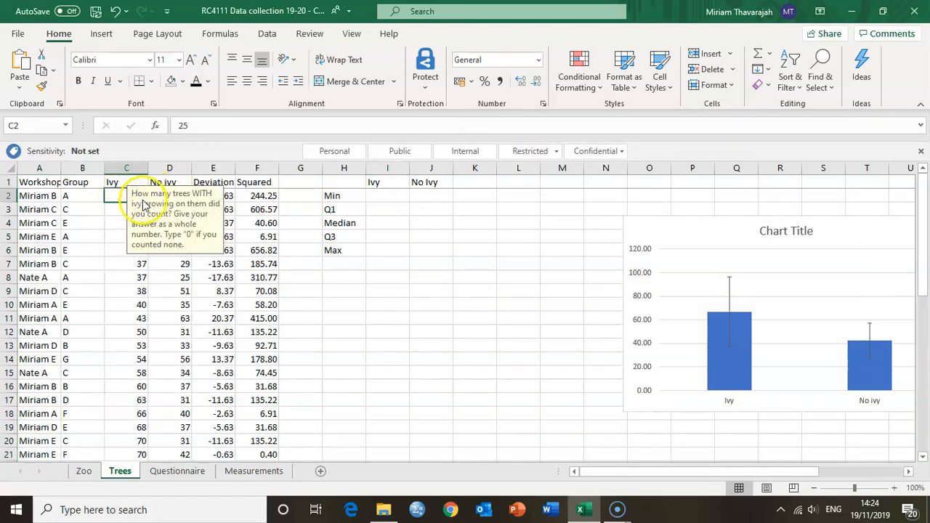
click(113, 225)
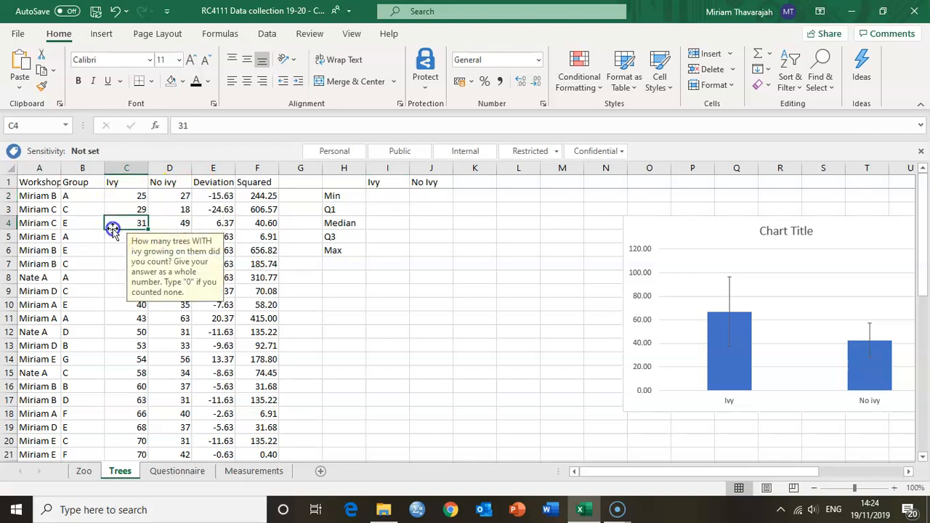
click(79, 205)
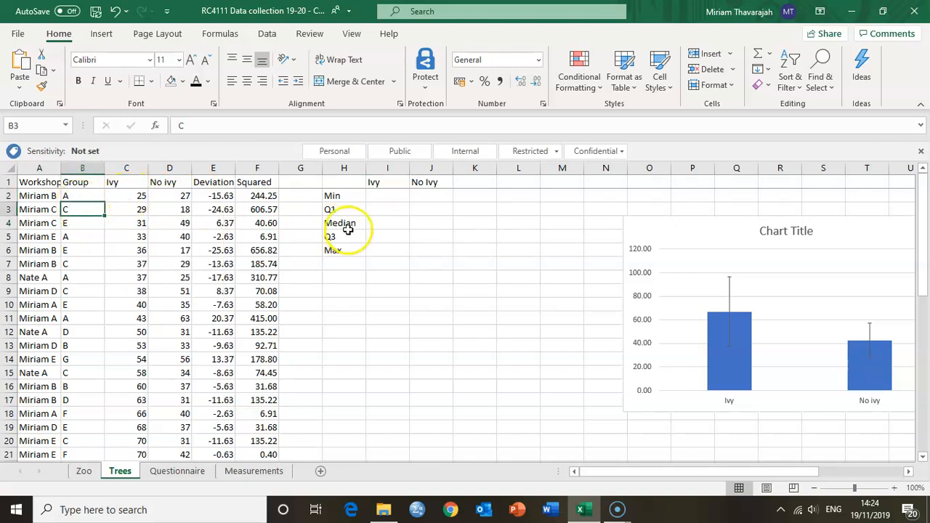
click(396, 197)
text(25)
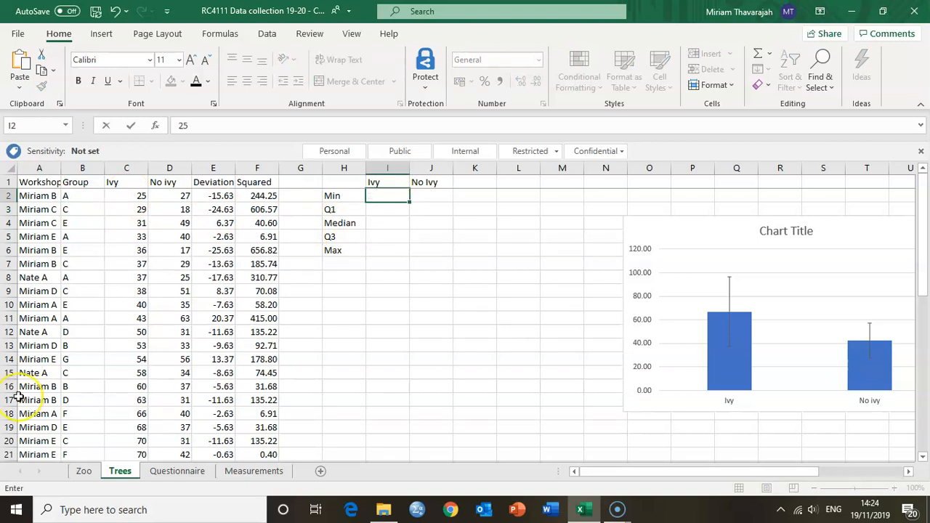
Find the largest Ivy count at the end of the sorted data and enter 162 as the Ivy maximum in I6
scroll(18, 396, down, 8)
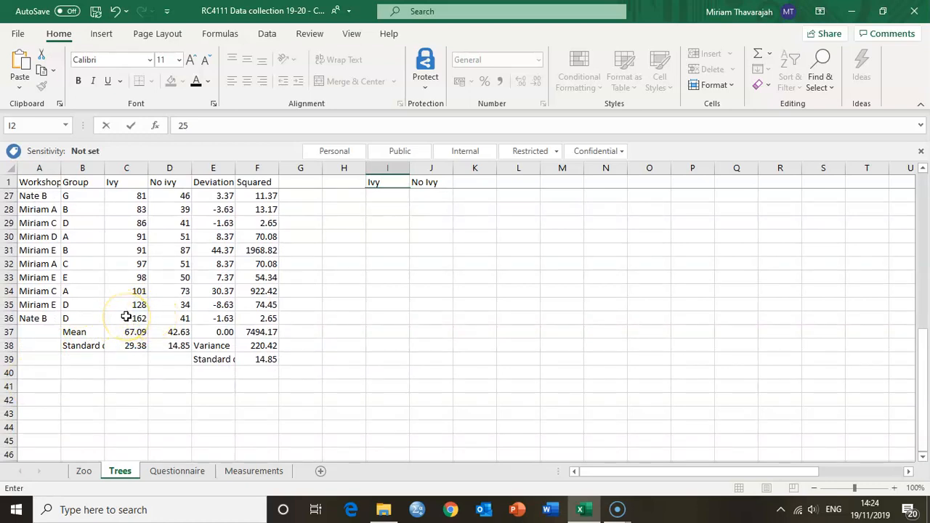
scroll(341, 280, up, 8)
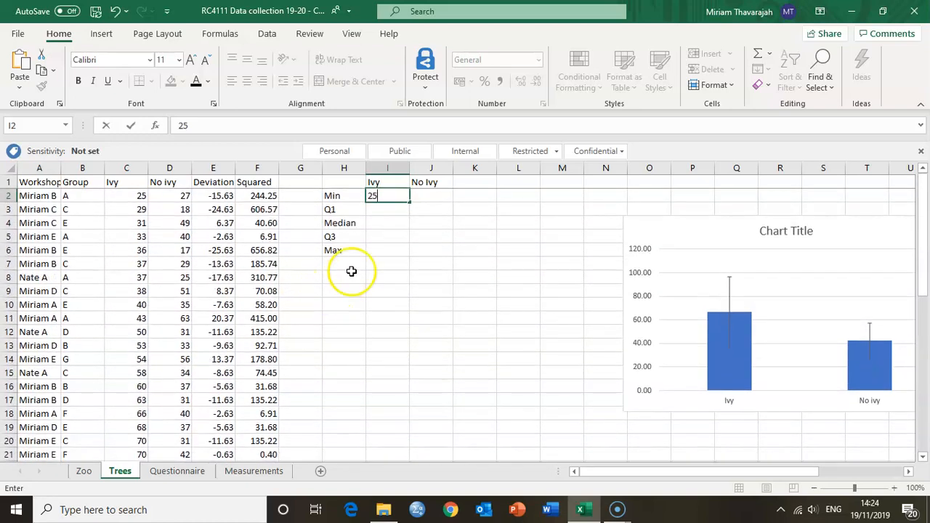
click(374, 249)
text(162)
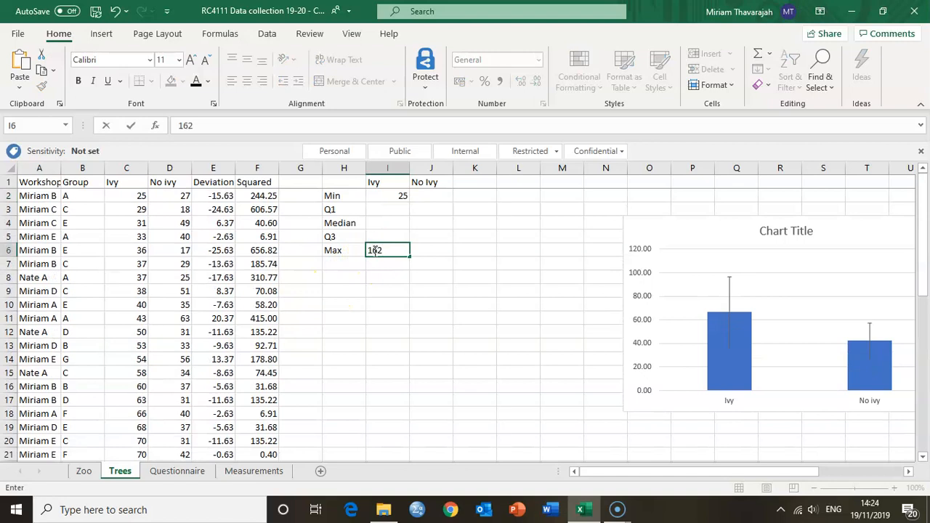
key(Up)
key(Up)
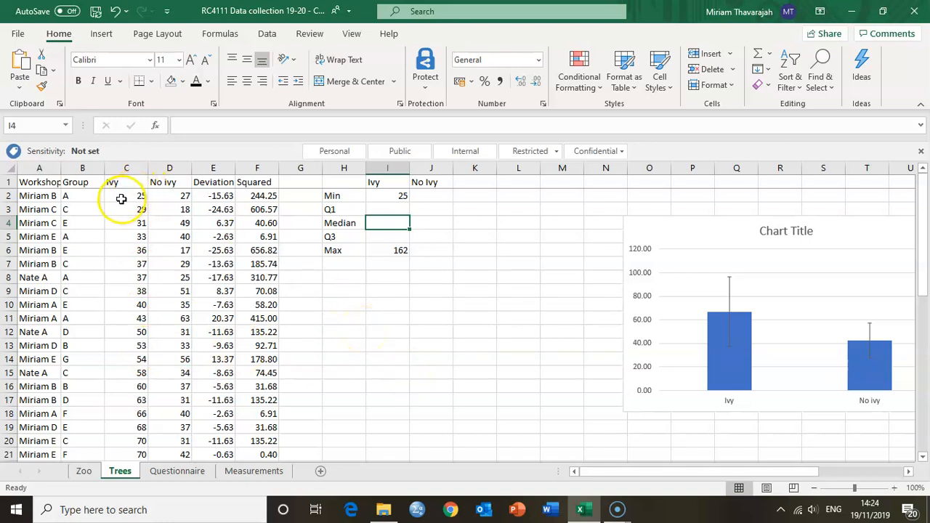
Count the Ivy values in C2:C36, label B39 "Median position" and calculate the position in C39 with =36/2
drag(125, 192, 126, 415)
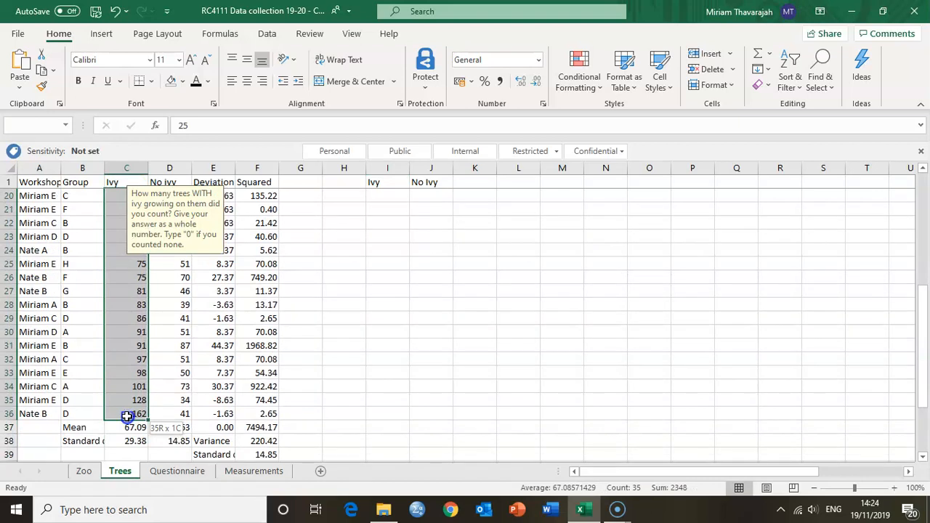
drag(127, 416, 126, 416)
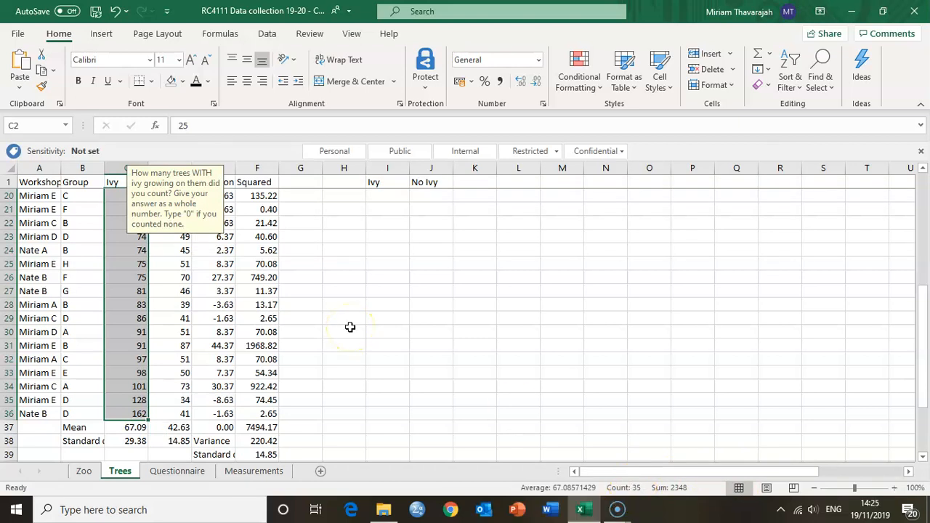
scroll(349, 327, down, 1)
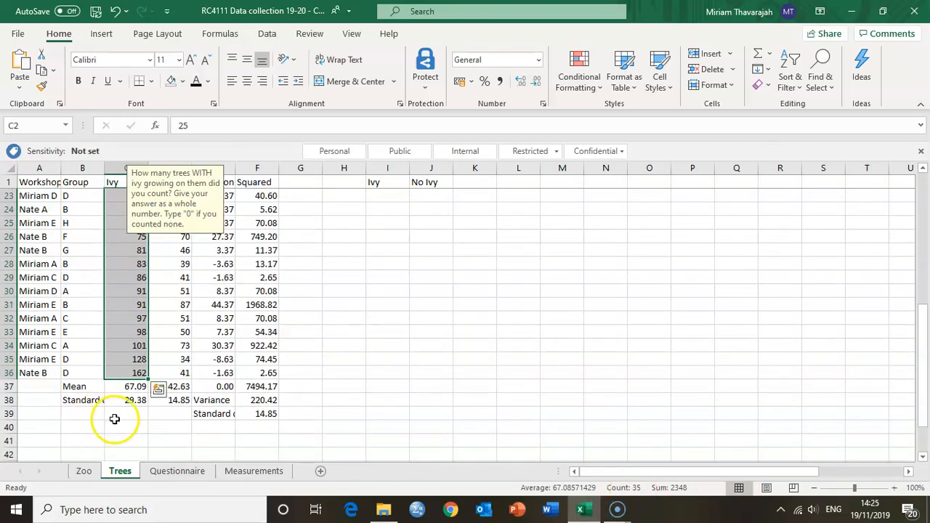
click(82, 414)
text(Median position)
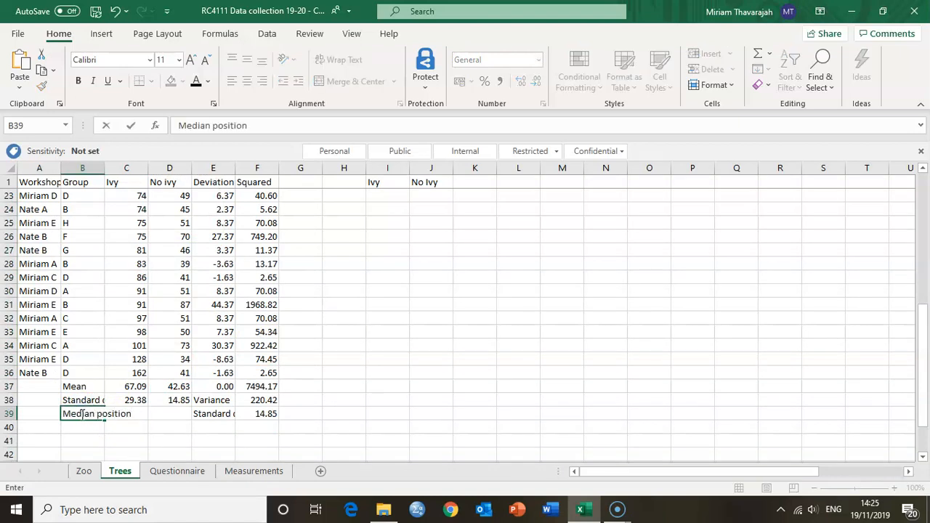
key(Tab)
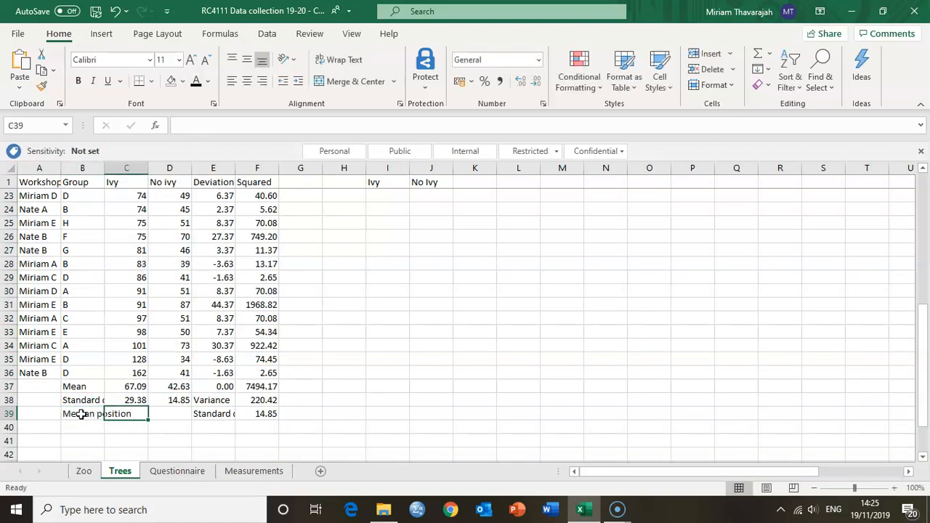
text(=36/2)
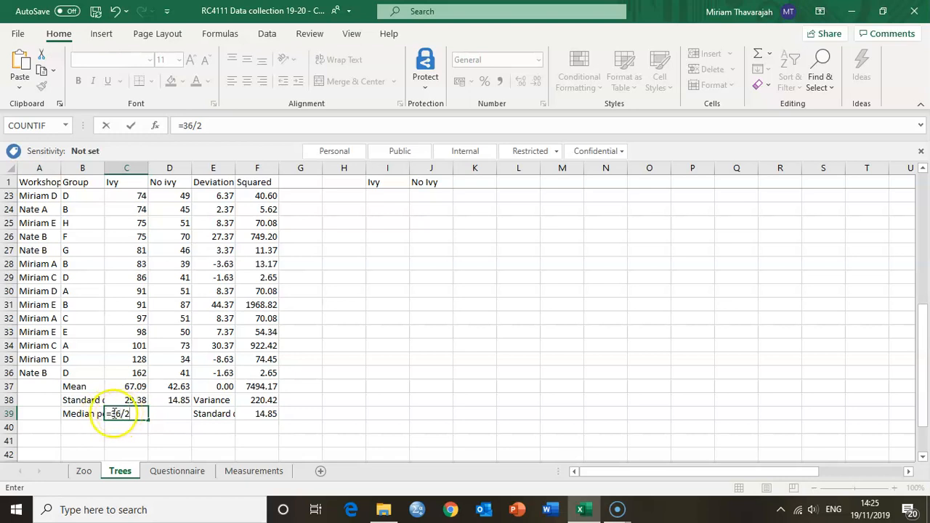
key(Return)
click(125, 412)
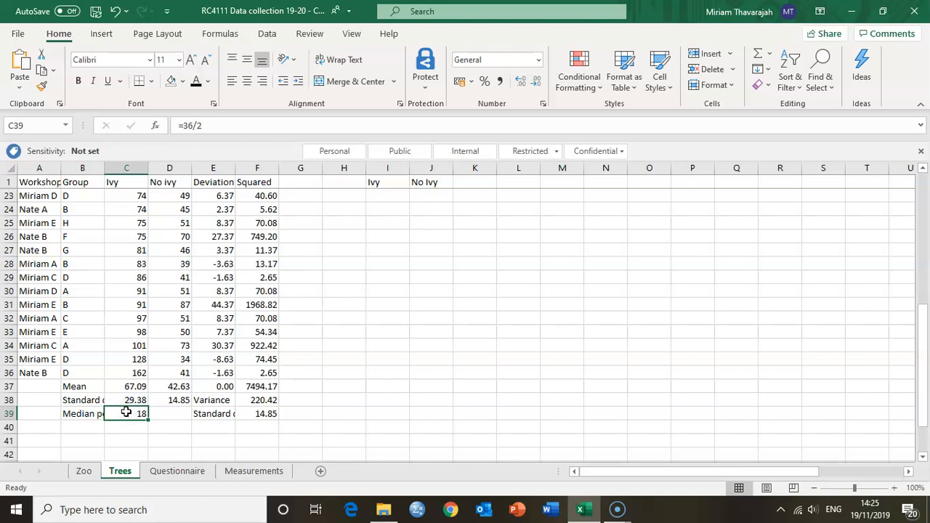
Count down the sorted Ivy column to the 18th value and fill its cell, C19, with the gold theme colour
scroll(118, 285, up, 7)
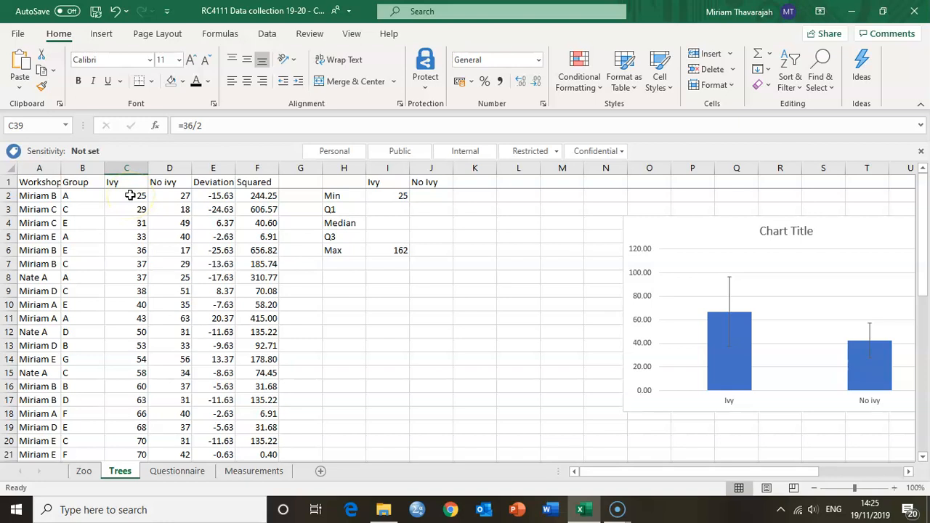
click(129, 195)
drag(129, 196, 133, 361)
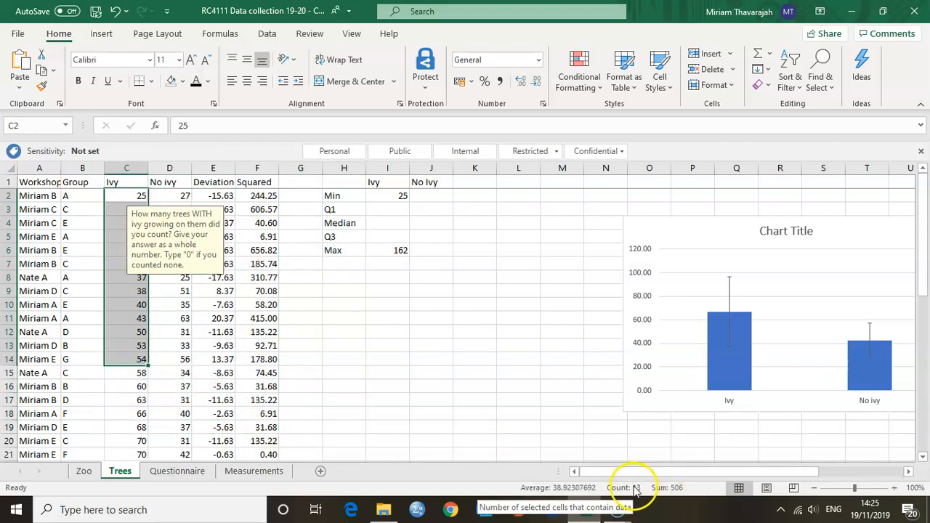
click(98, 311)
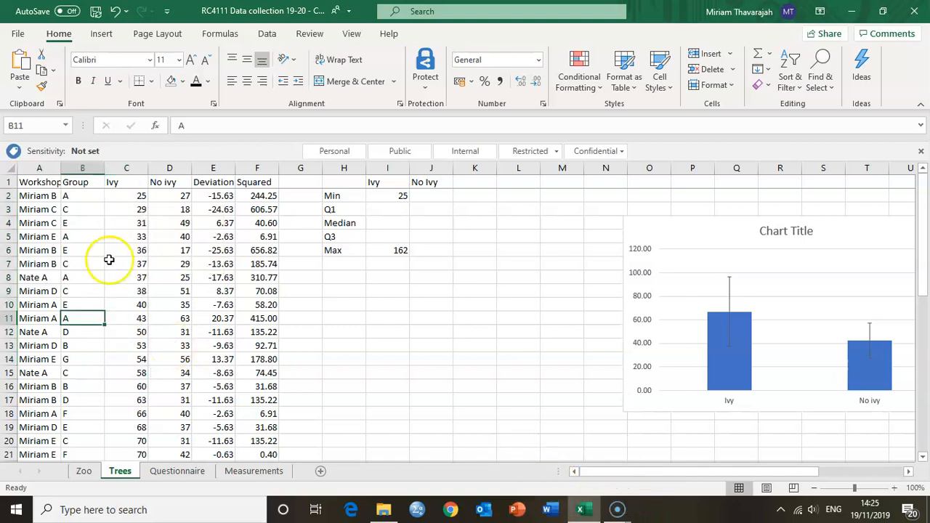
drag(124, 196, 117, 423)
click(118, 425)
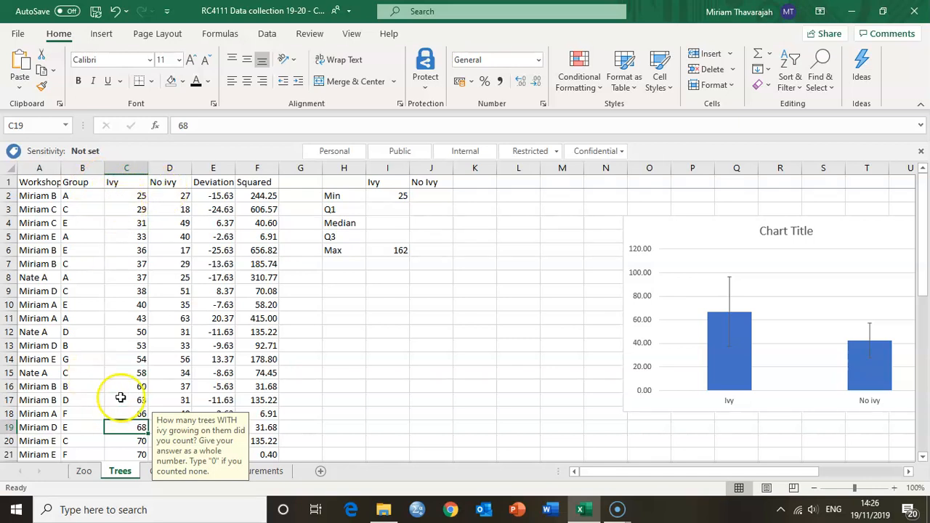
click(121, 428)
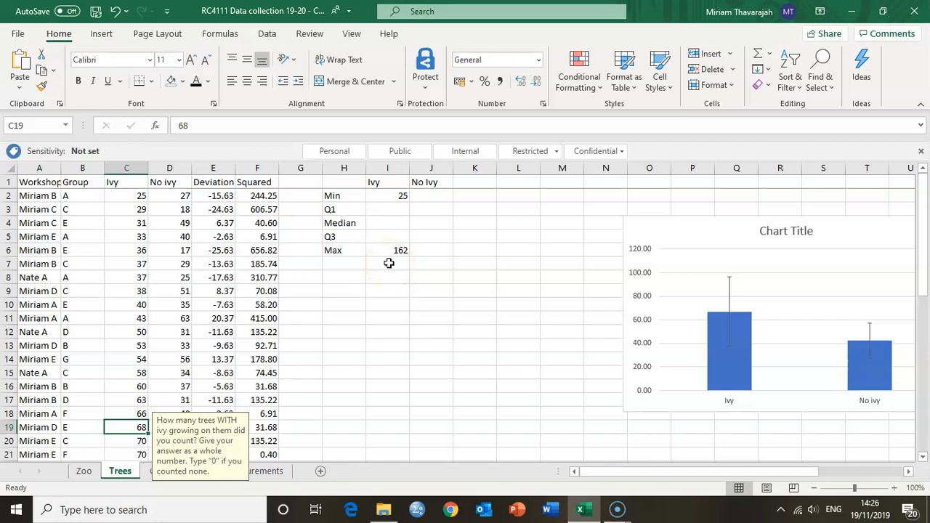
click(183, 81)
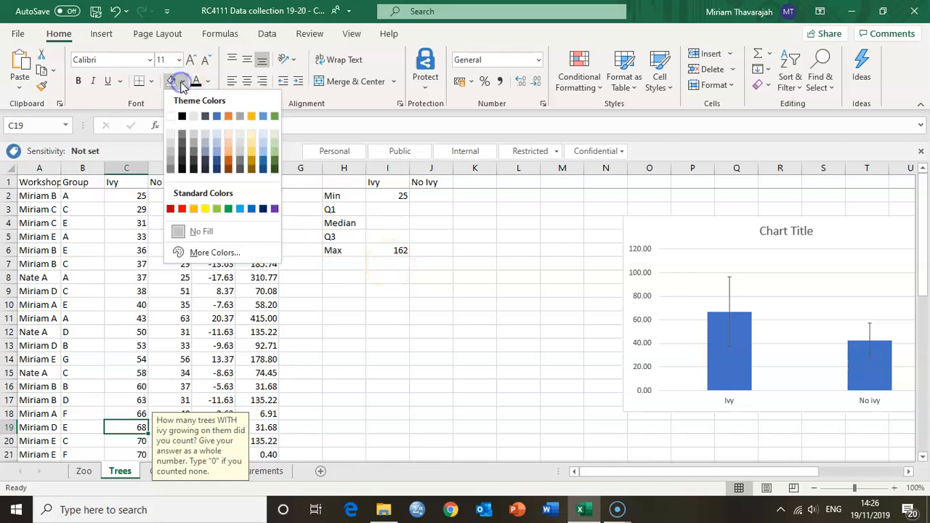
click(251, 116)
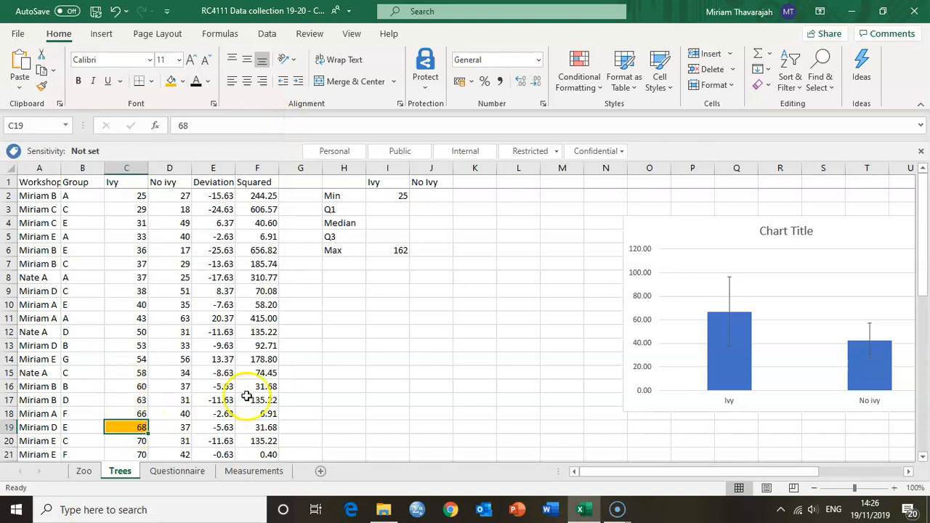
Enter 68 as the Ivy median in I4
click(389, 224)
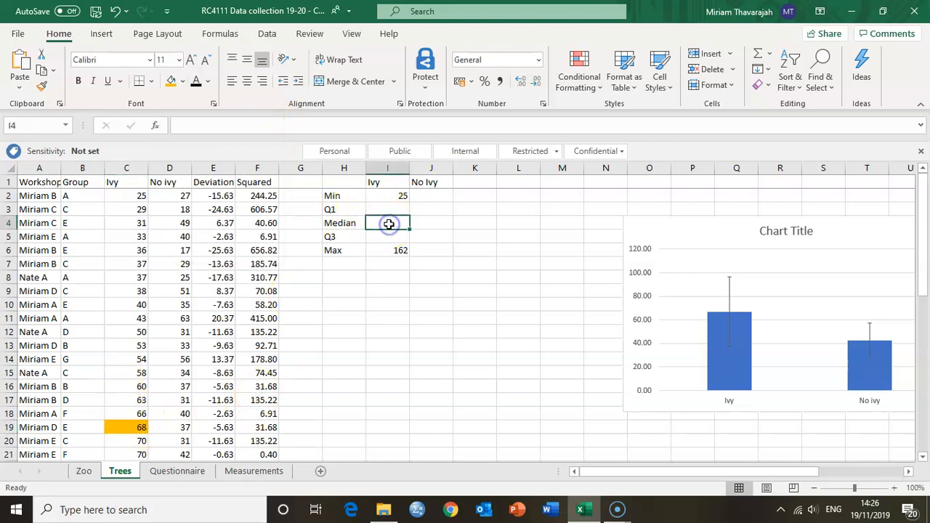
text(6)
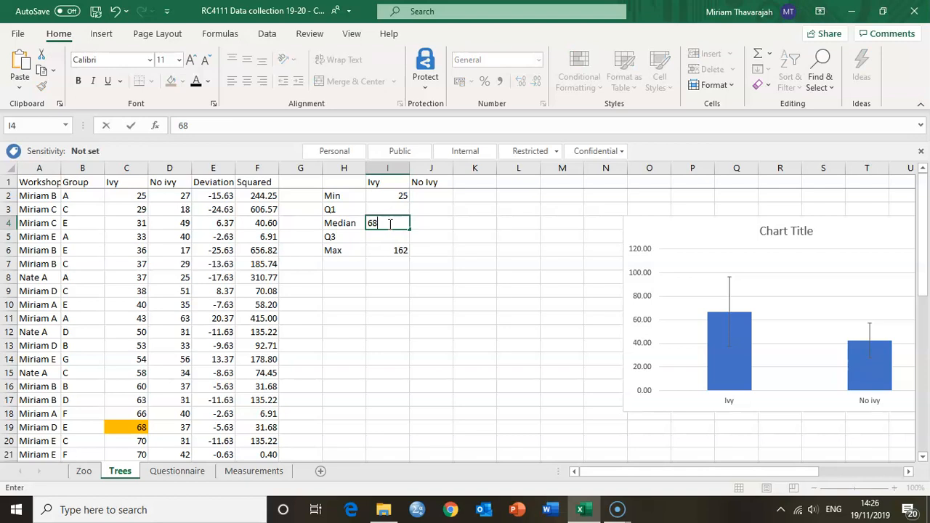
text(8)
click(415, 225)
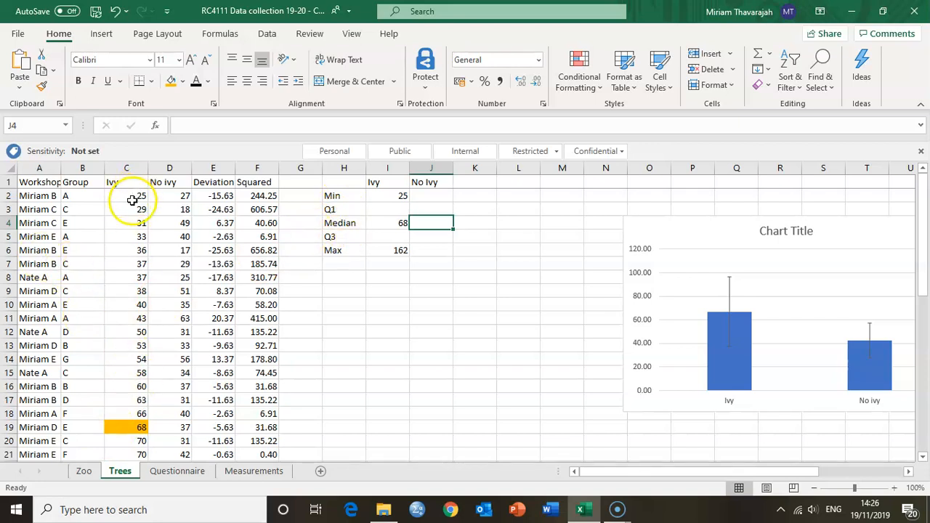
Compare how many Ivy values lie before and after the highlighted median, in C2:C18 and C20:C36
drag(131, 198, 128, 421)
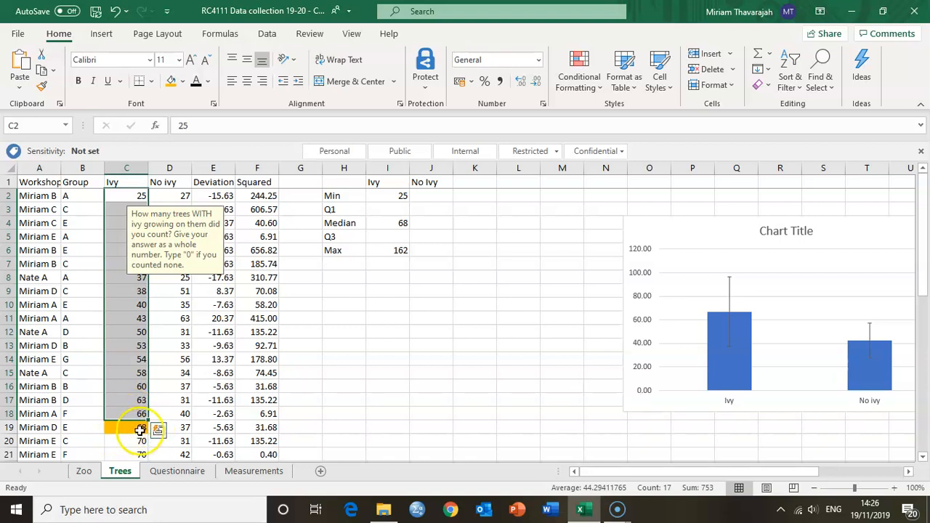
drag(125, 415, 132, 198)
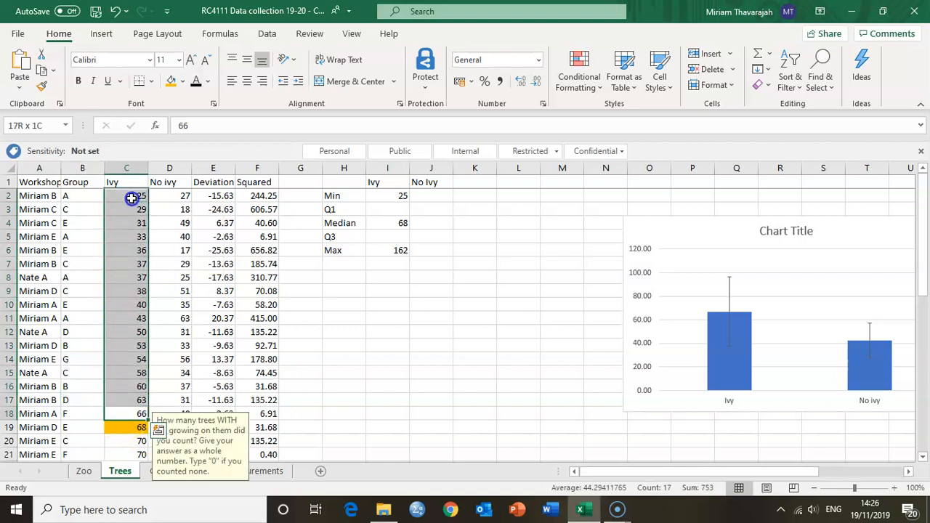
scroll(82, 351, down, 4)
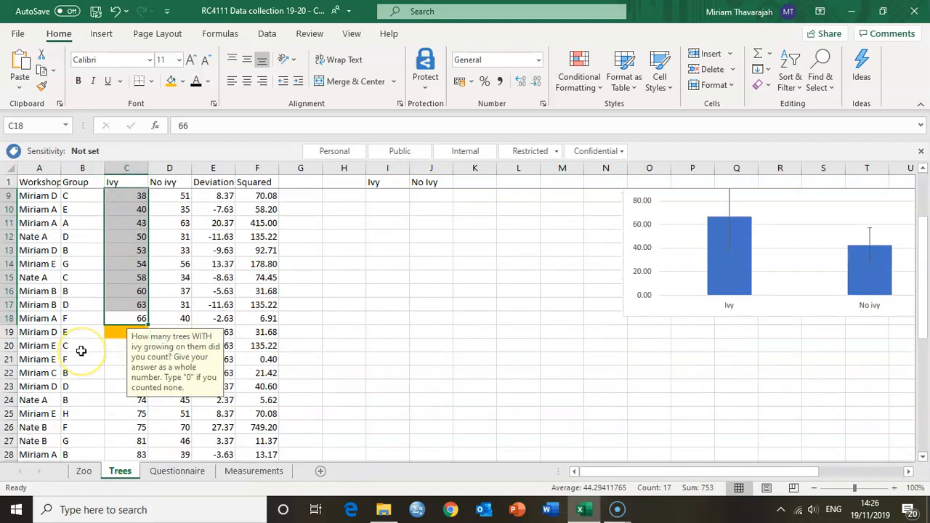
scroll(81, 351, down, 1)
drag(124, 210, 129, 429)
scroll(93, 320, up, 6)
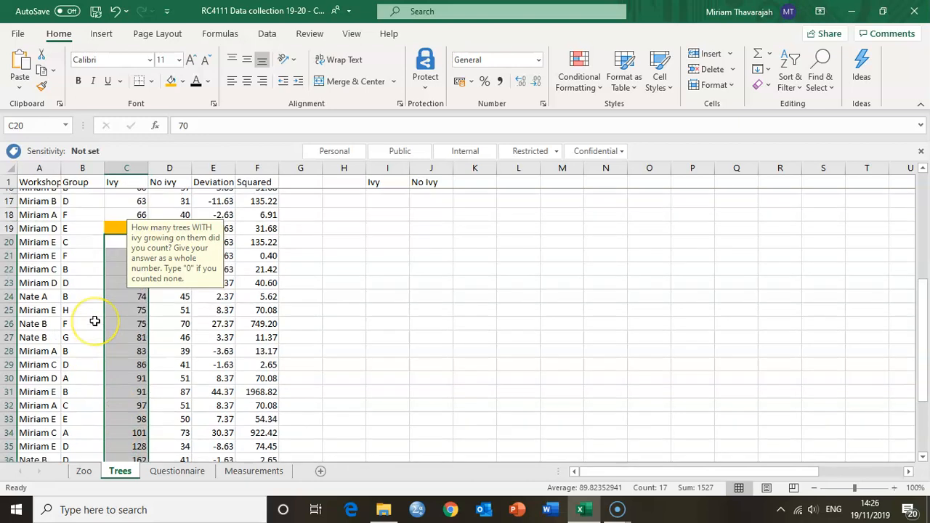
drag(128, 194, 127, 407)
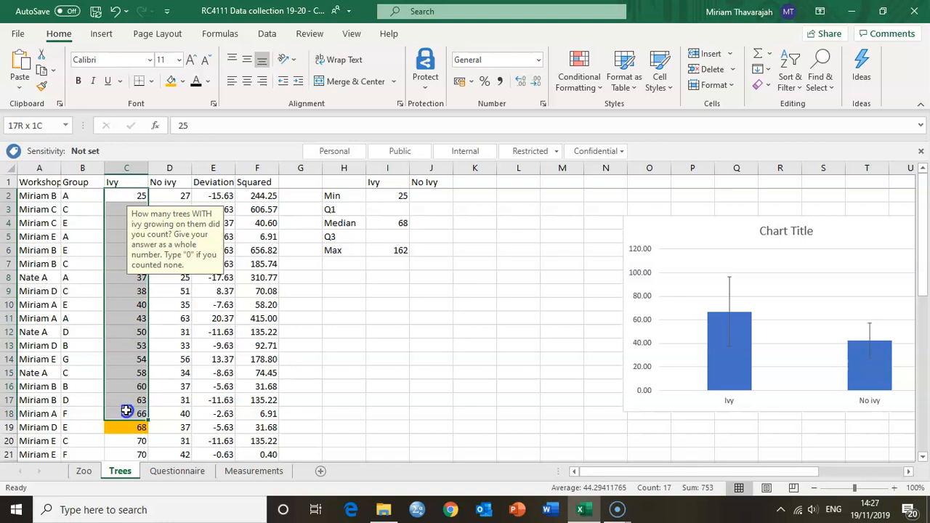
drag(126, 411, 126, 412)
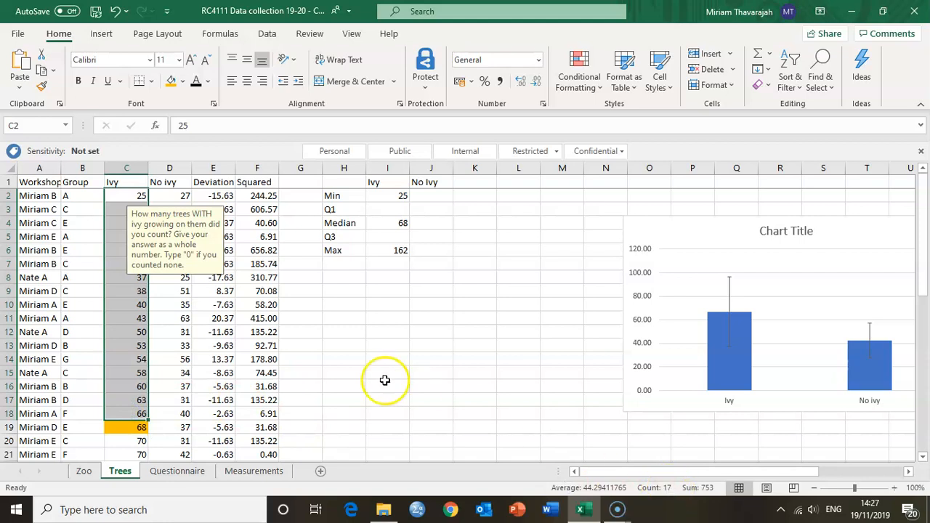
Count down to the ninth Ivy value in the lower half and fill its cell, C10, with the blue theme colour
drag(127, 195, 116, 304)
click(116, 305)
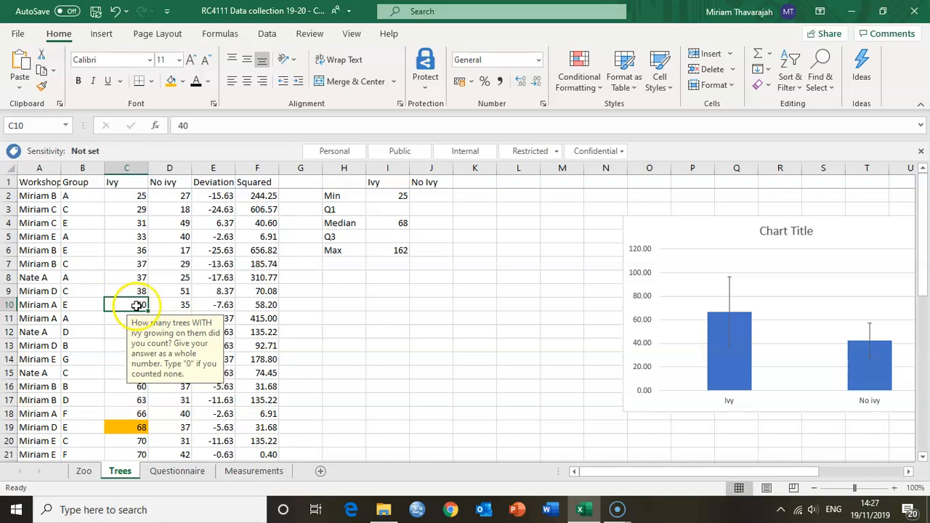
click(182, 82)
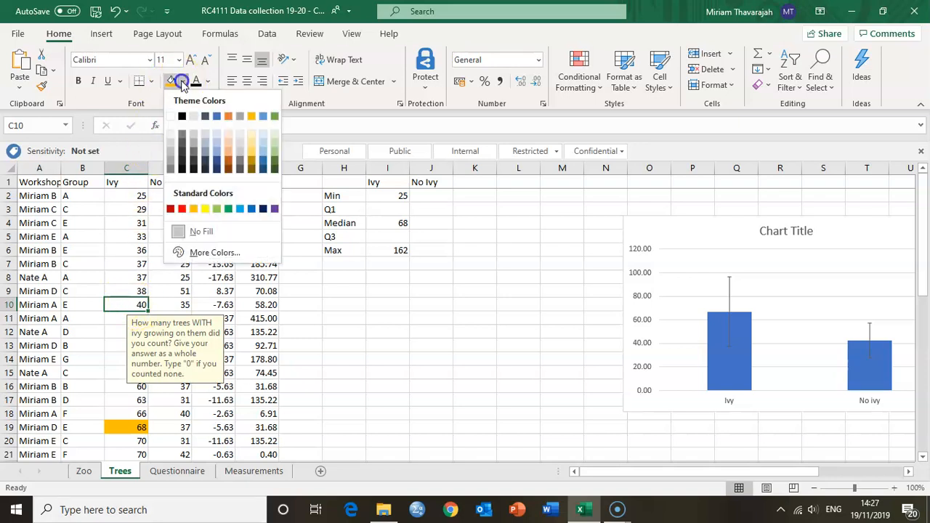
click(216, 117)
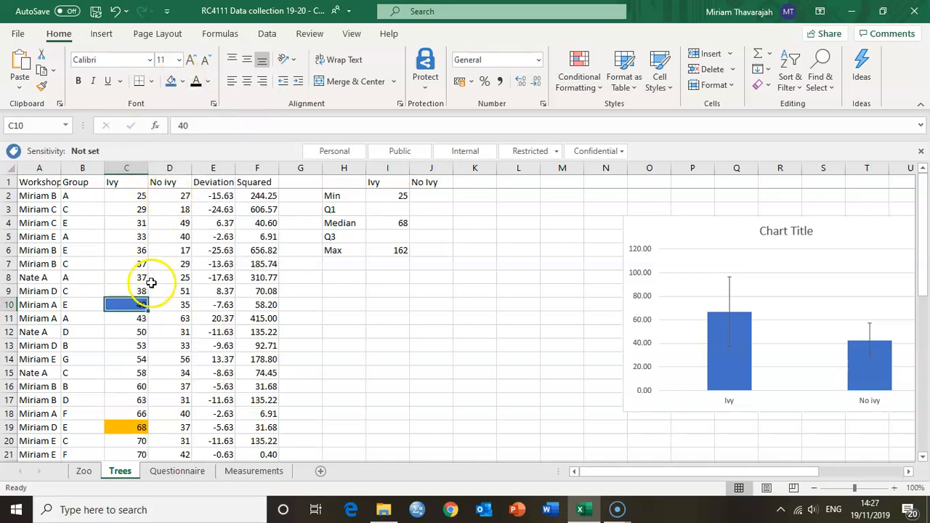
Enter 40 as the Ivy Q1 in I3
click(394, 211)
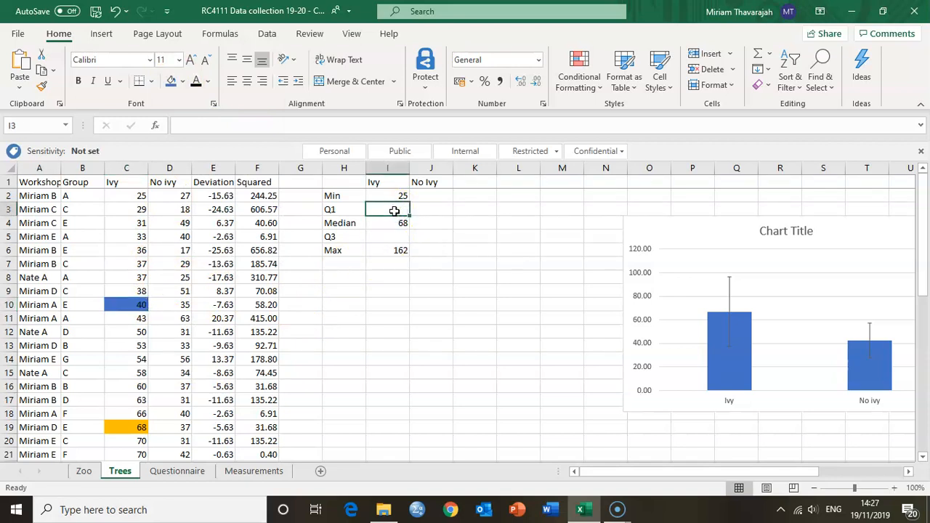
text(40)
click(395, 234)
Find the ninth Ivy value in the upper half, C20:C36, and enter 83 as the Ivy Q3 in I5
scroll(146, 327, down, 5)
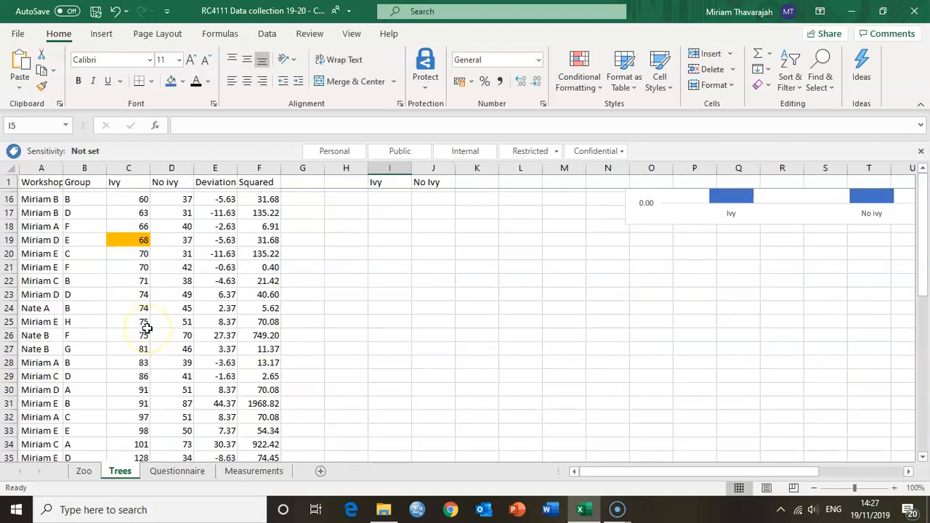
scroll(146, 328, down, 2)
scroll(146, 328, up, 1)
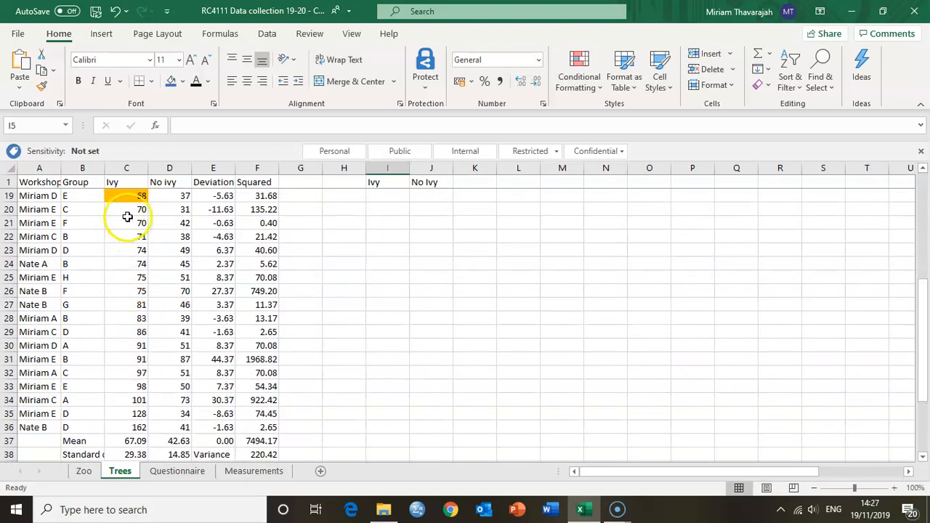
drag(128, 210, 124, 427)
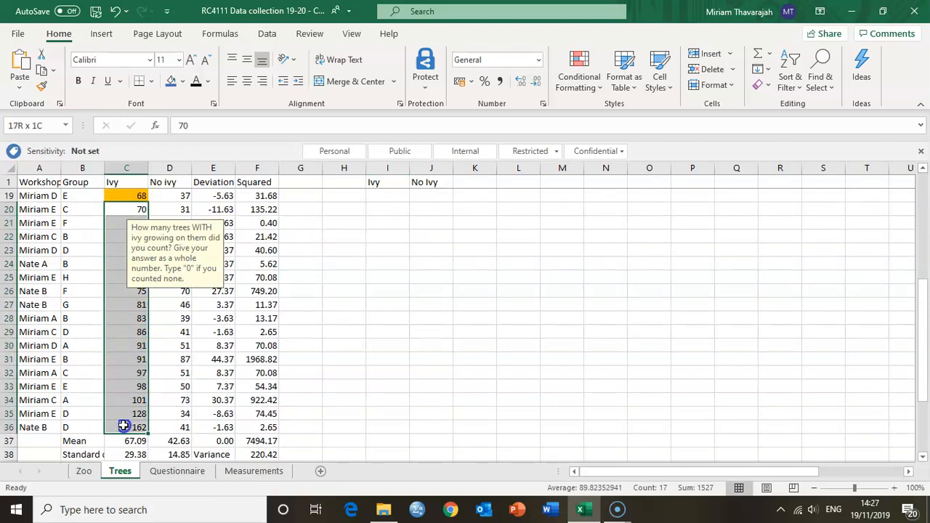
drag(124, 427, 124, 427)
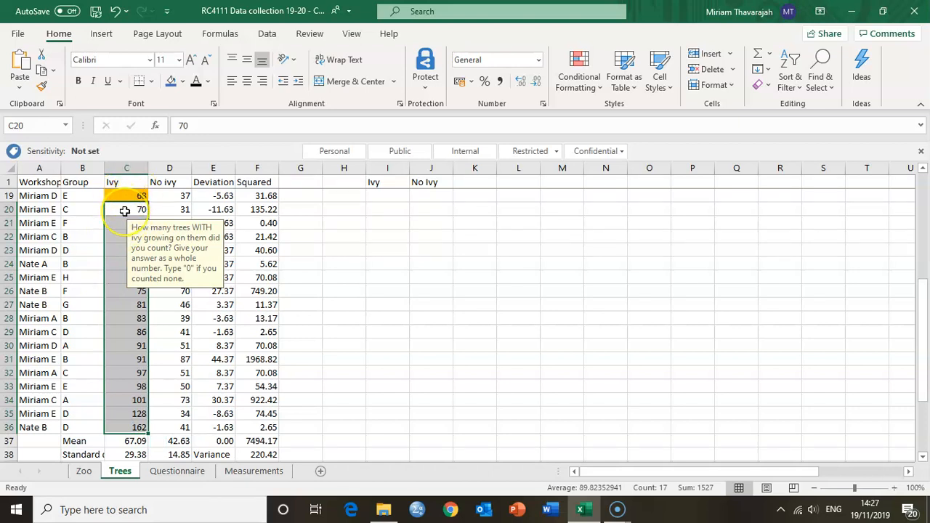
drag(124, 211, 126, 317)
click(126, 316)
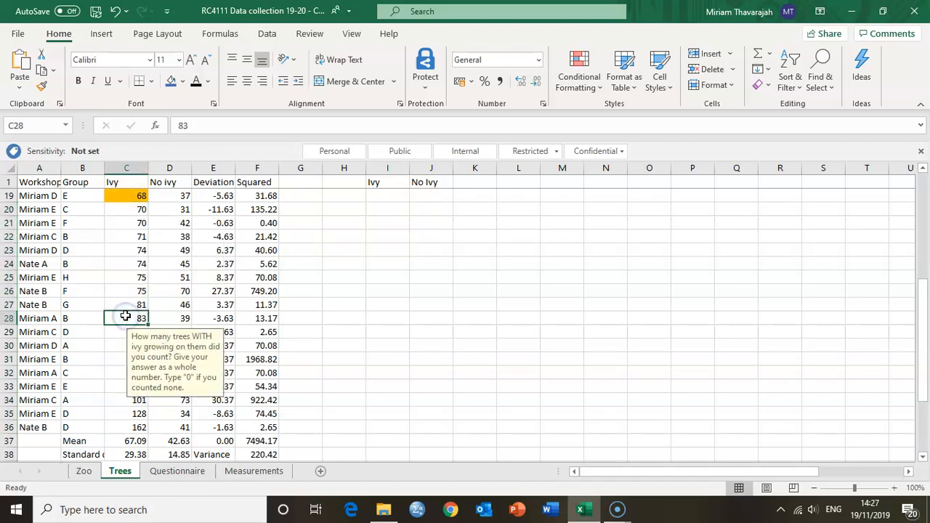
scroll(444, 284, up, 6)
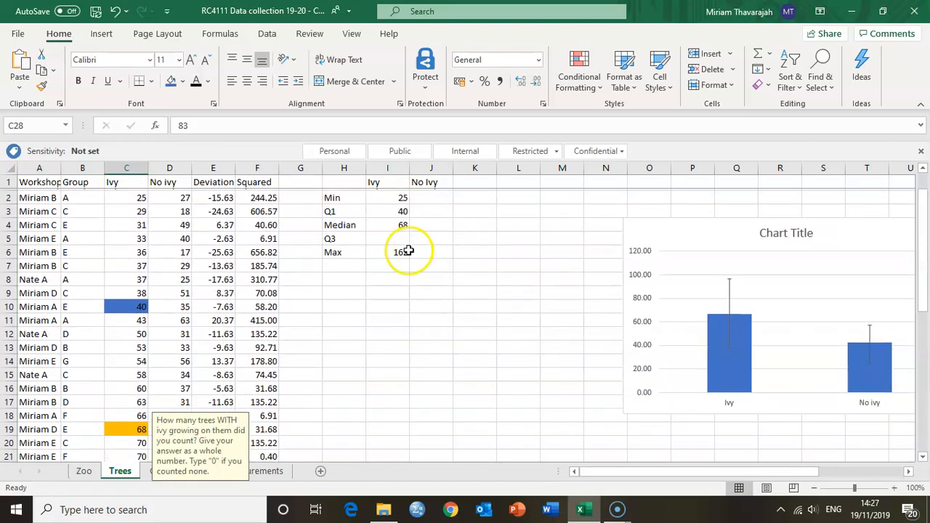
click(394, 238)
text(83)
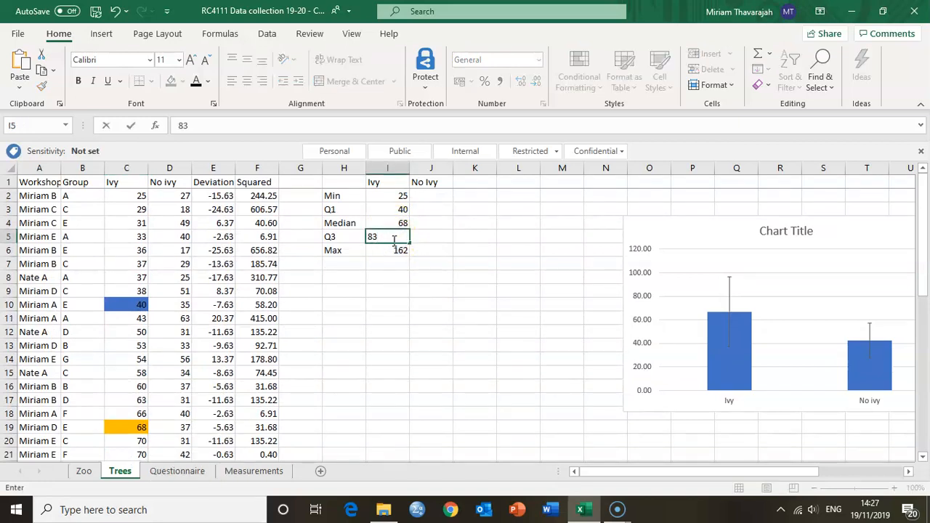
key(Return)
drag(400, 197, 400, 253)
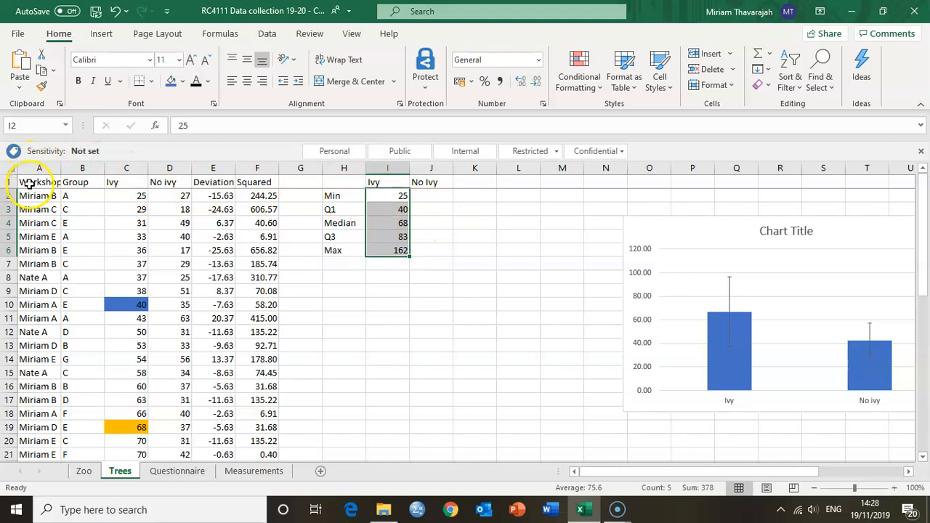
Sort the tree data in A1:F36 by the No ivy column, smallest to largest
drag(28, 184, 247, 414)
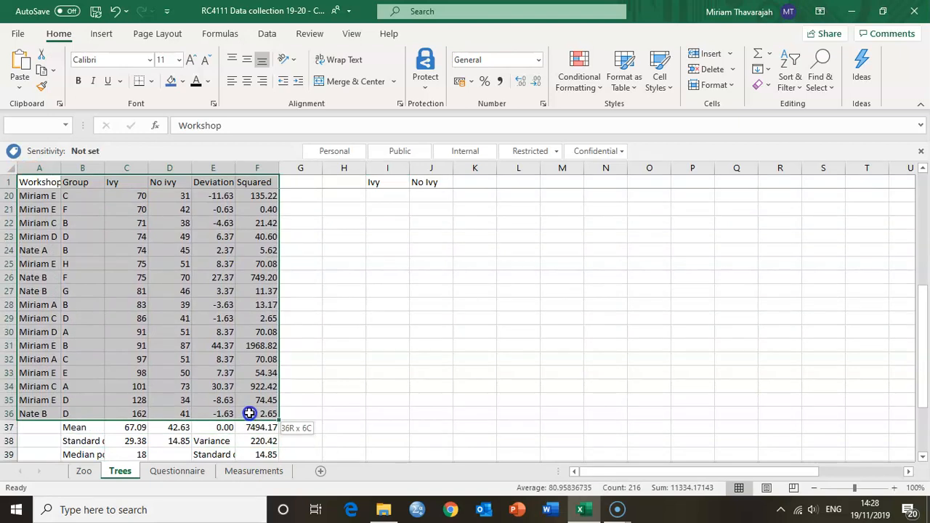
drag(249, 414, 249, 413)
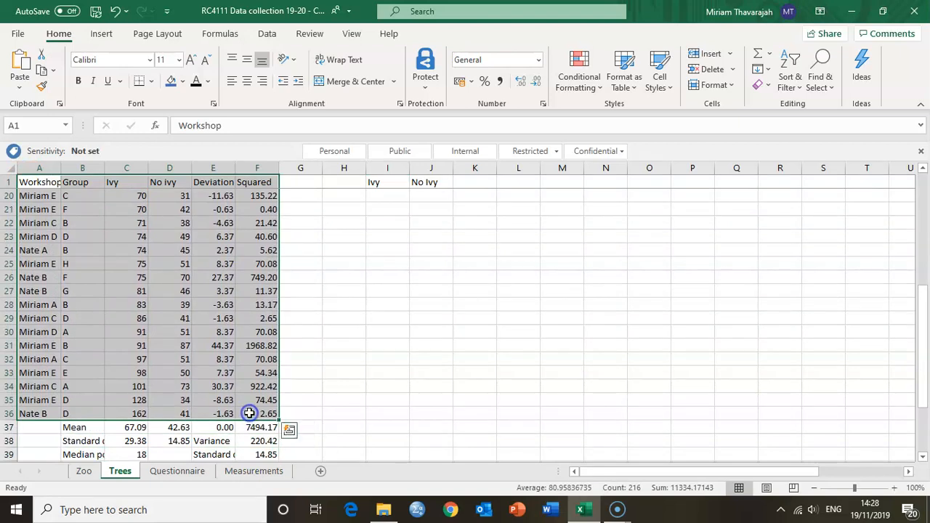
click(792, 89)
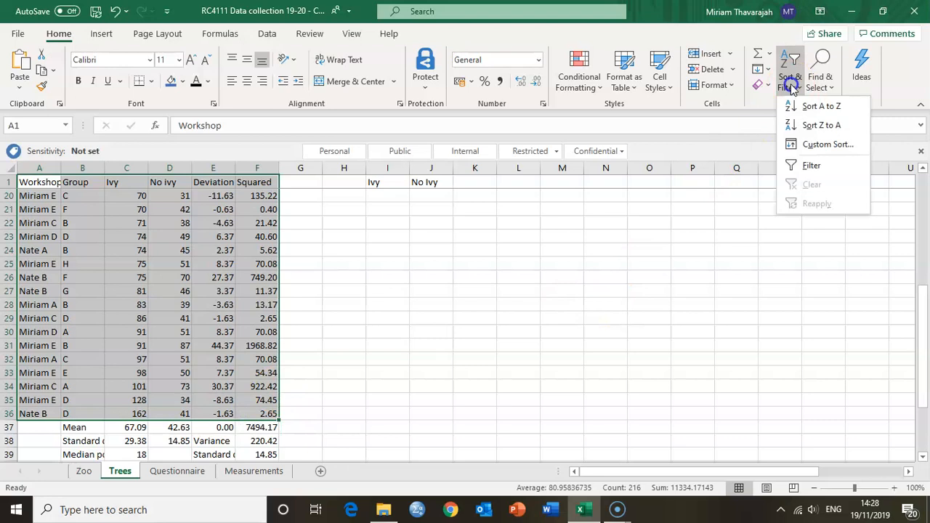
click(790, 142)
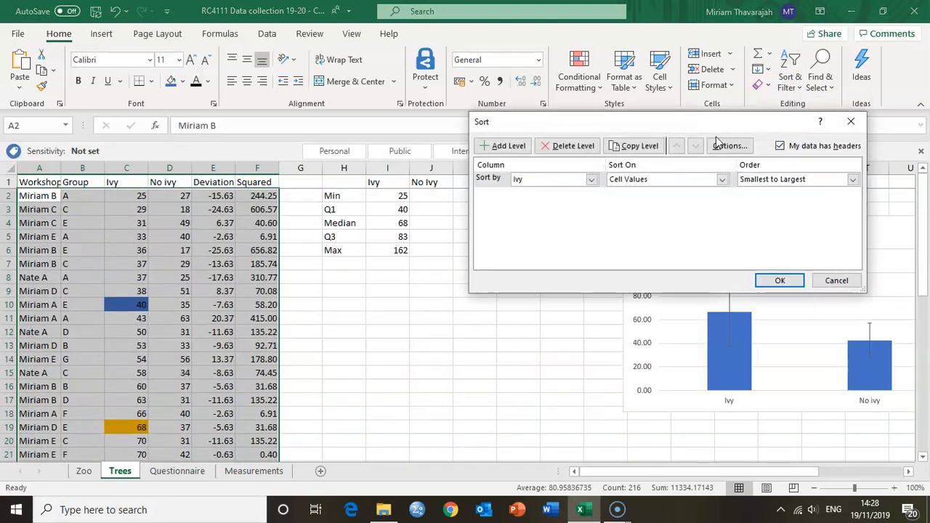
click(591, 180)
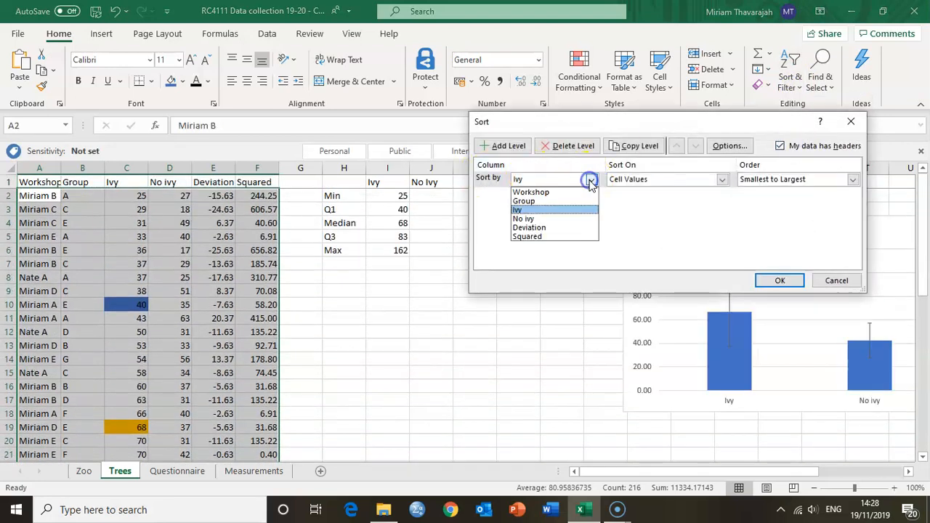
click(529, 218)
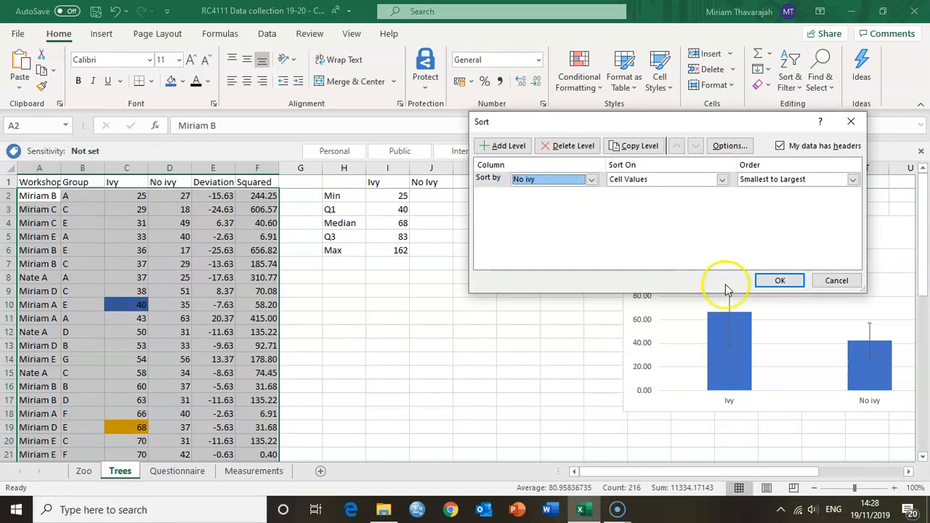
click(778, 282)
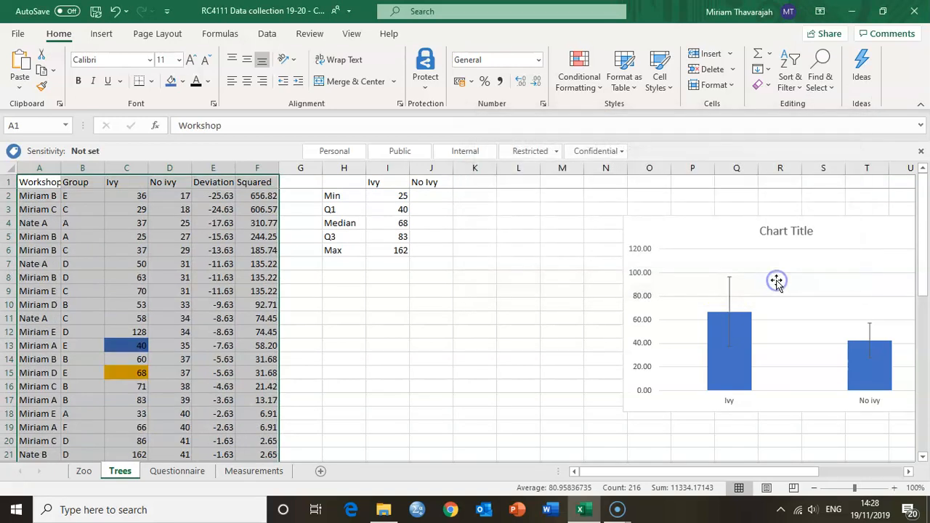
Enter 17 as the No Ivy Min in J2 and 87 as the No Ivy Max in J6
click(429, 207)
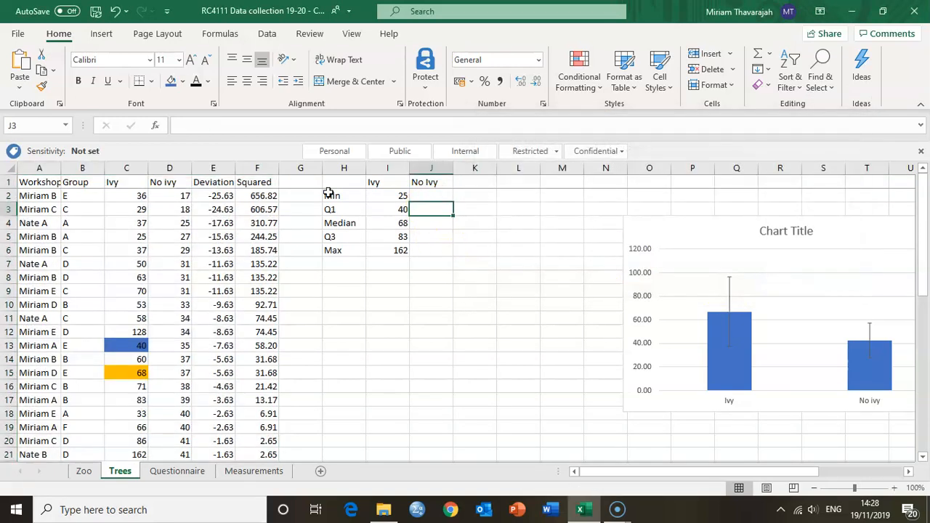
click(180, 195)
click(430, 198)
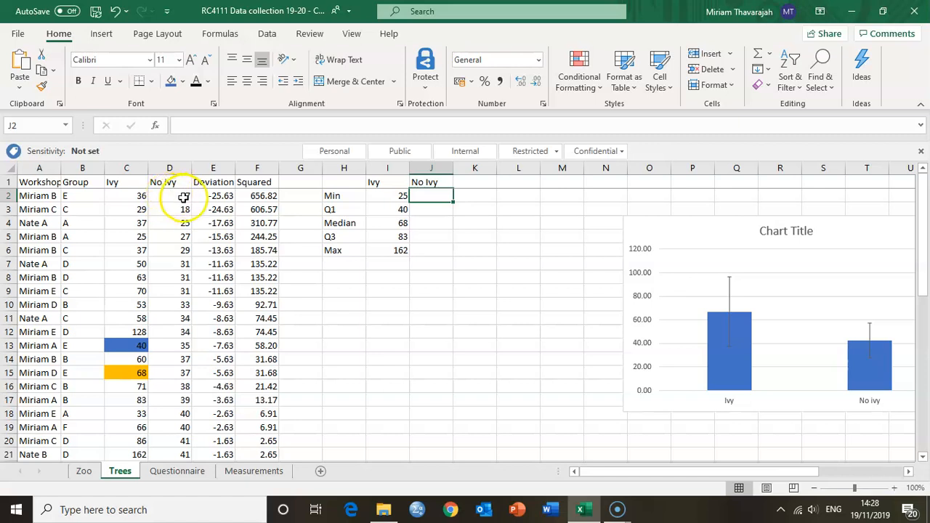
text(17)
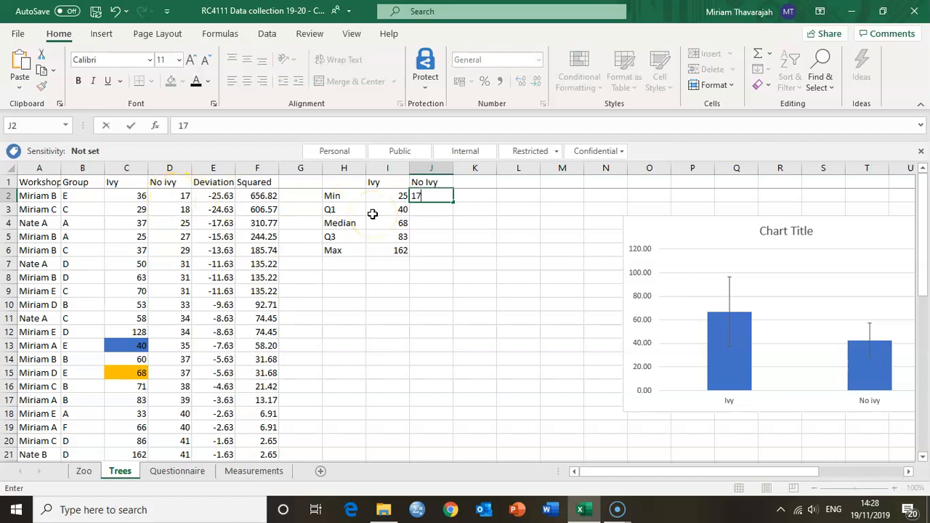
click(425, 251)
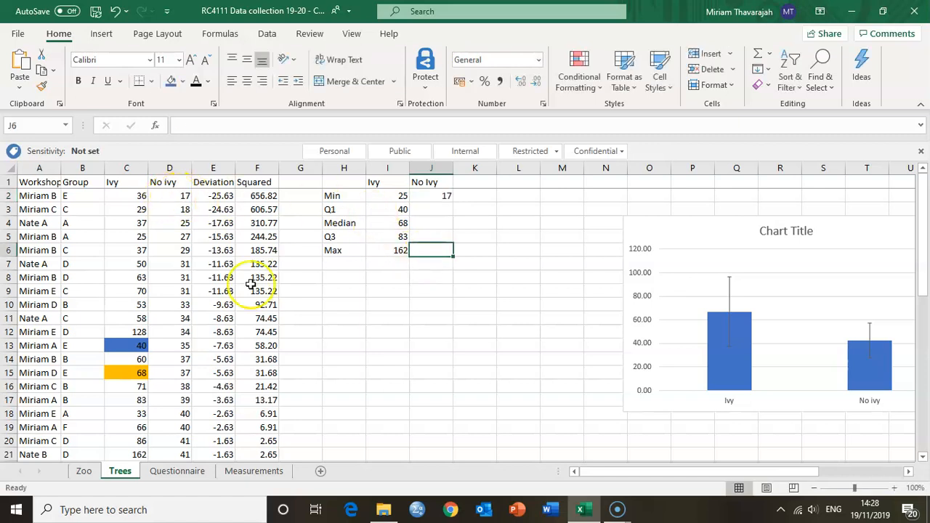
scroll(160, 393, down, 8)
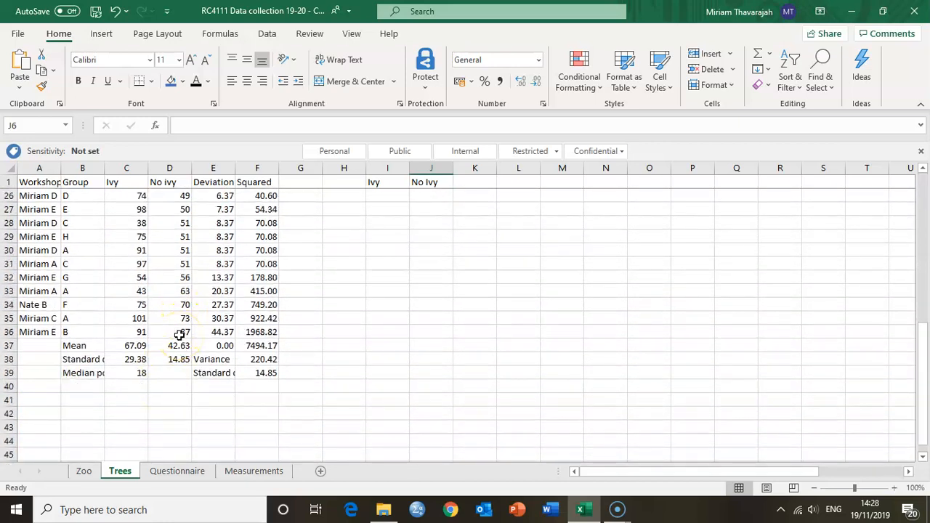
scroll(293, 334, up, 8)
text(87)
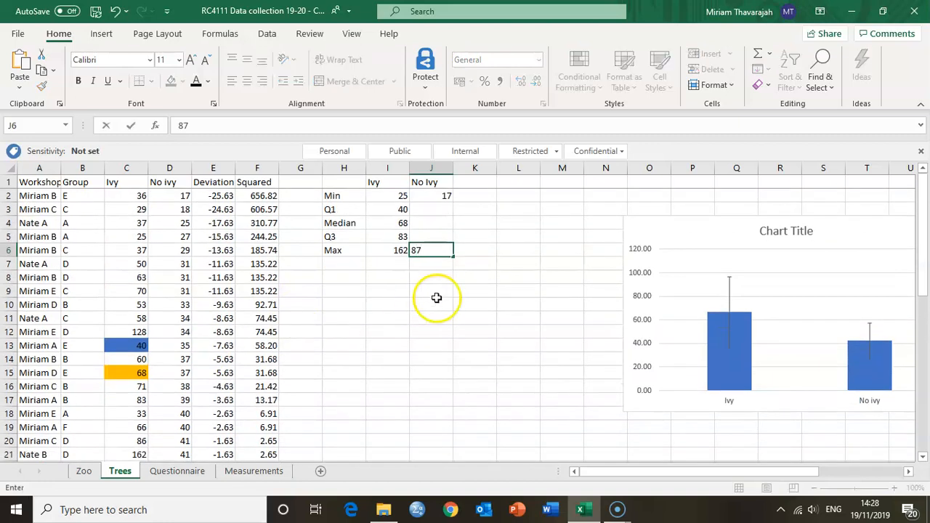
Examine the sorted No ivy counts in D2:D36 and the Q1, Median and Q3 cells in J3:J5
click(439, 223)
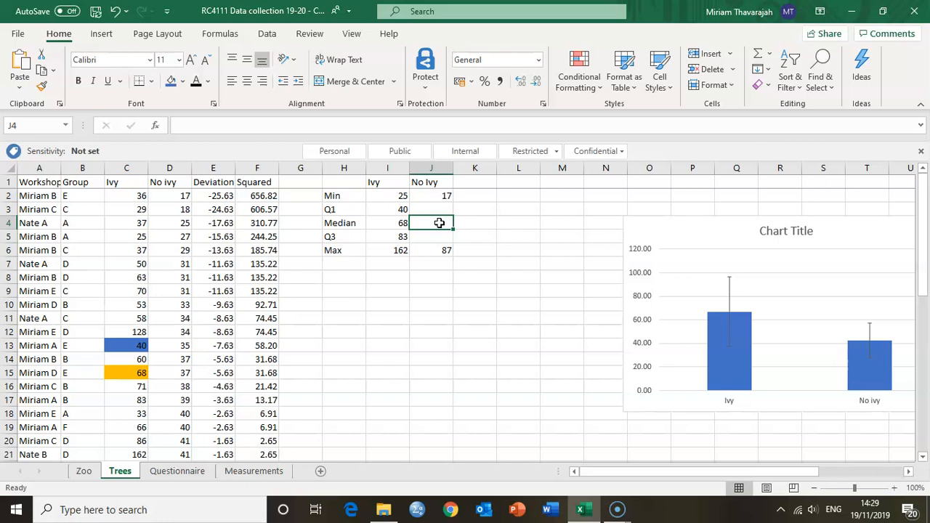
drag(169, 196, 171, 401)
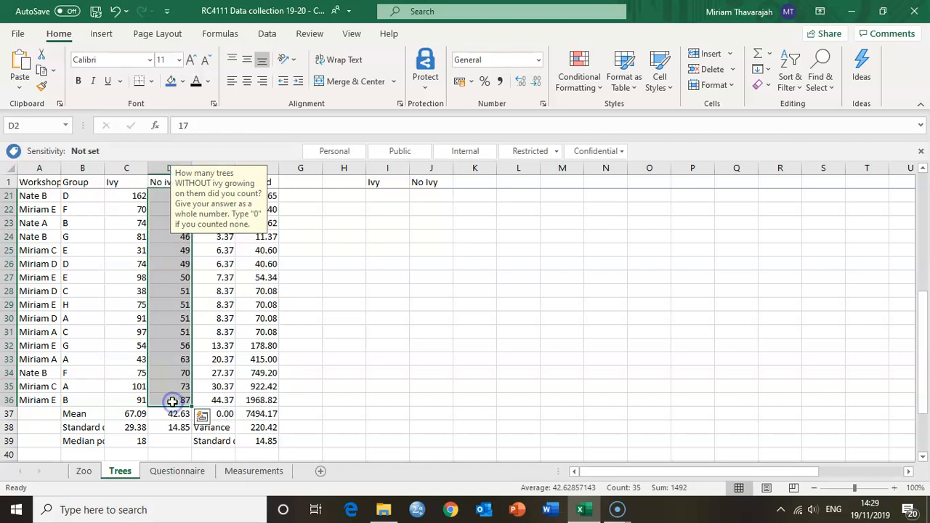
scroll(429, 313, up, 6)
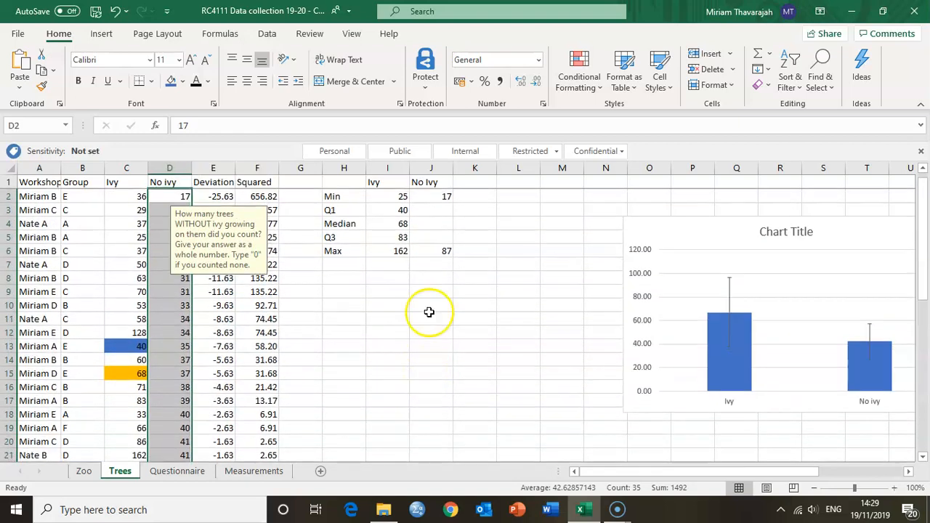
click(430, 210)
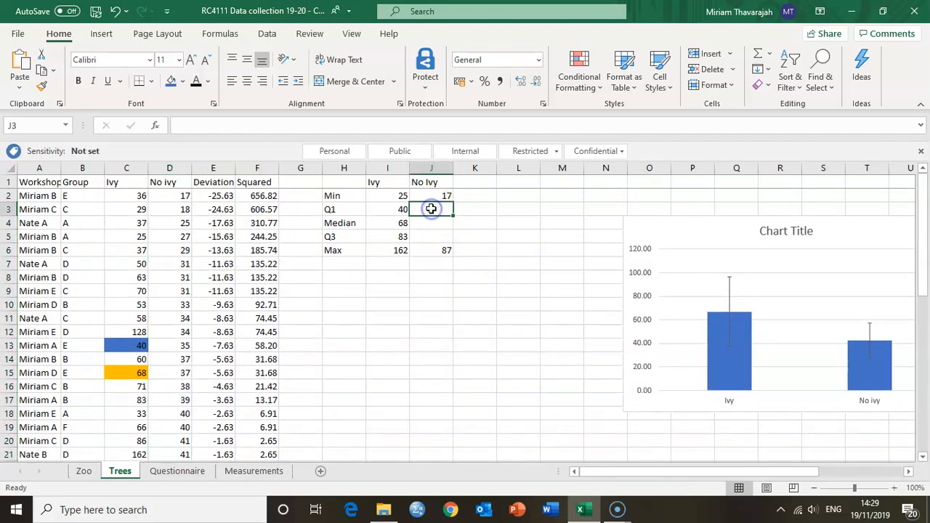
click(431, 237)
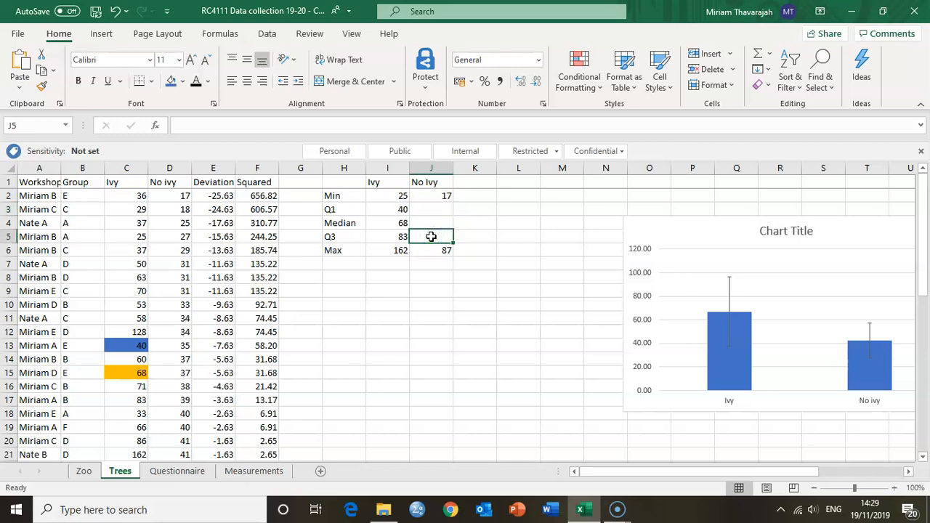
drag(437, 207, 436, 238)
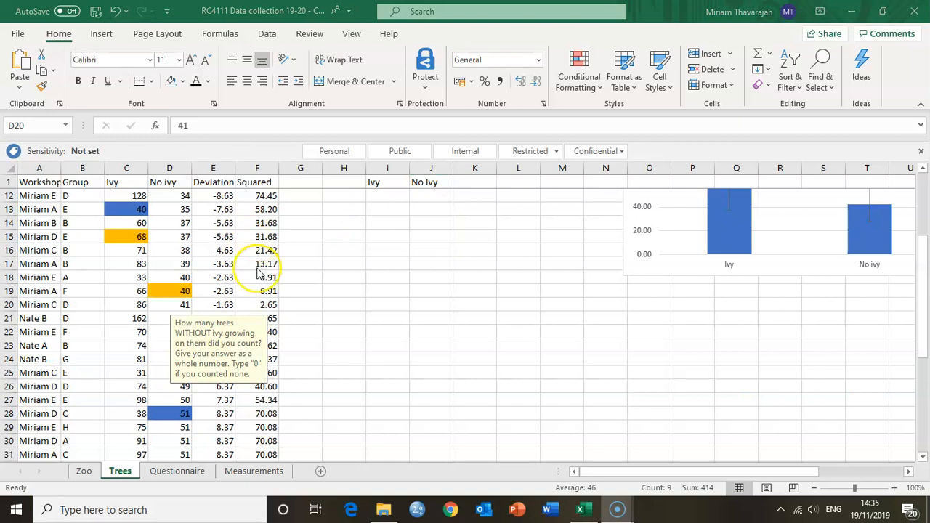
Review the No Ivy Median, Q1 and Q3 entries in J4, J3 and J5
scroll(256, 269, up, 4)
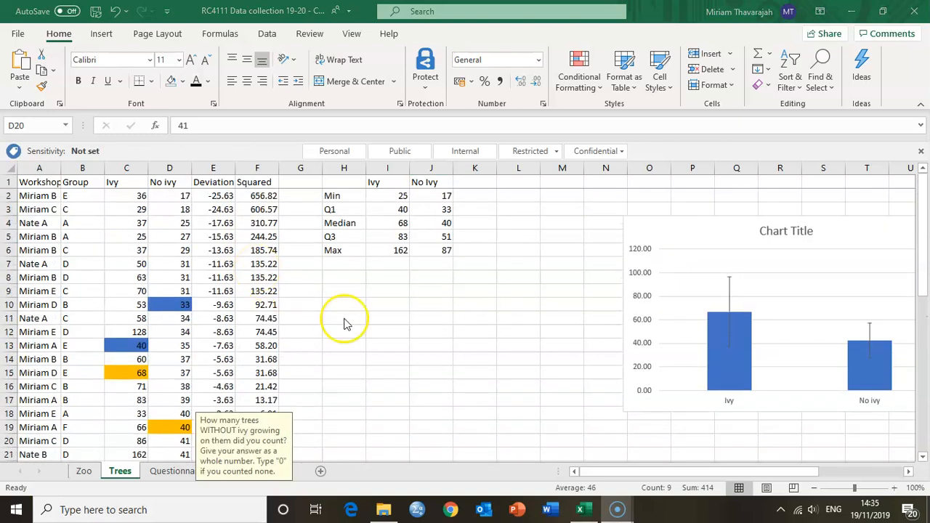
click(436, 226)
click(436, 211)
click(436, 238)
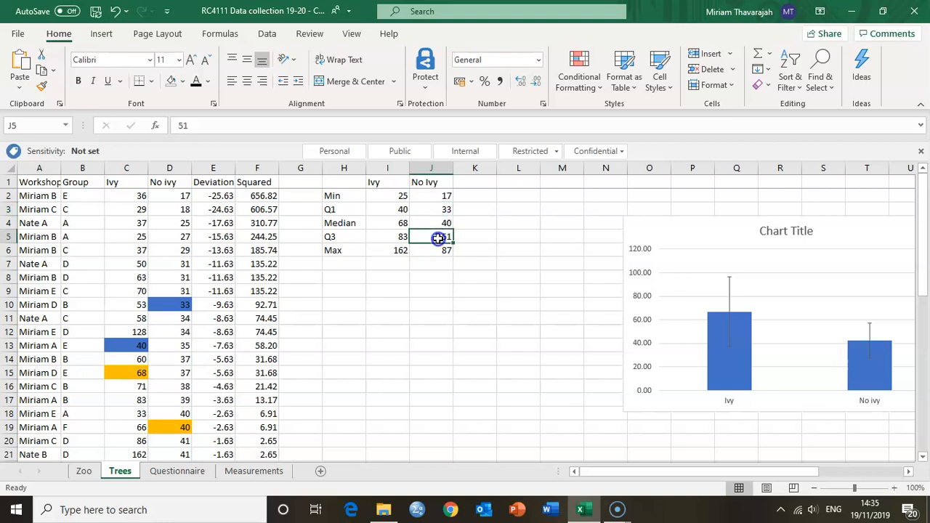
click(478, 236)
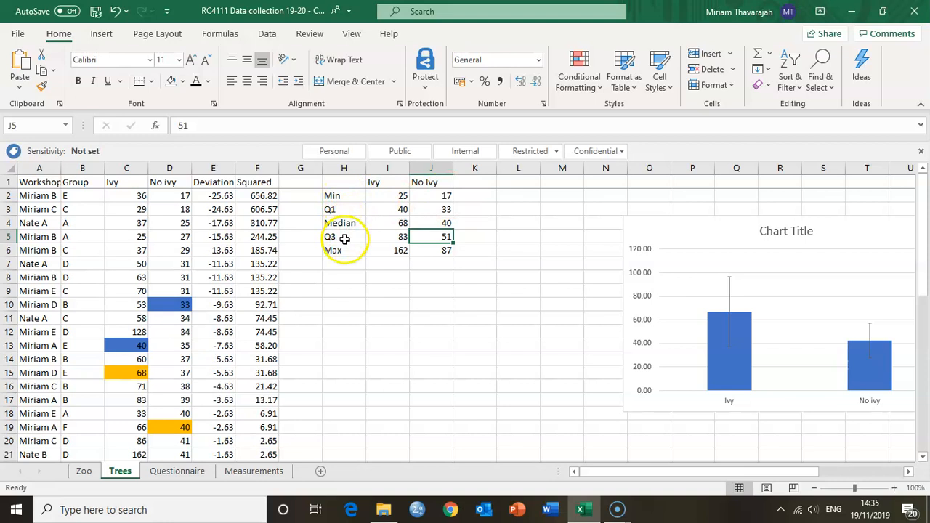
Add the column headings Ivy in K1 and No Ivy in L1 beside the summary table
click(483, 181)
text(Ivy)
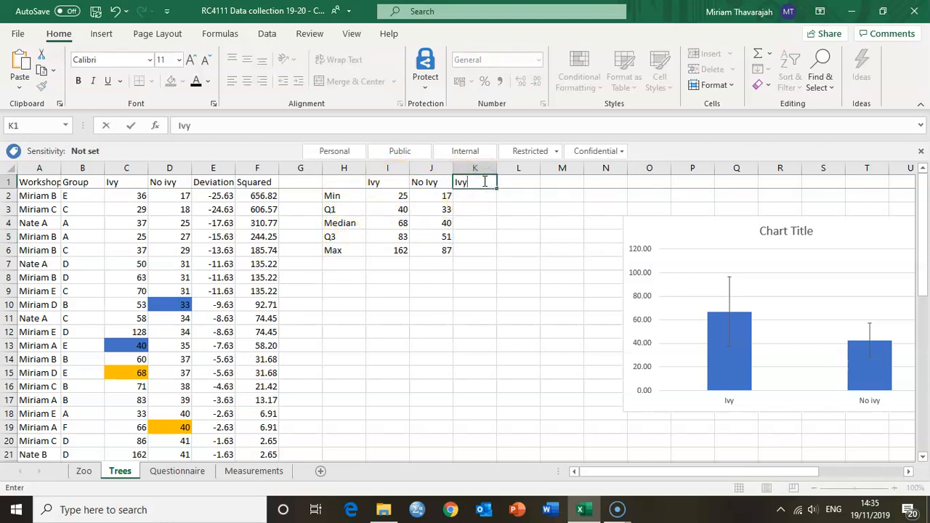
key(Tab)
text(N)
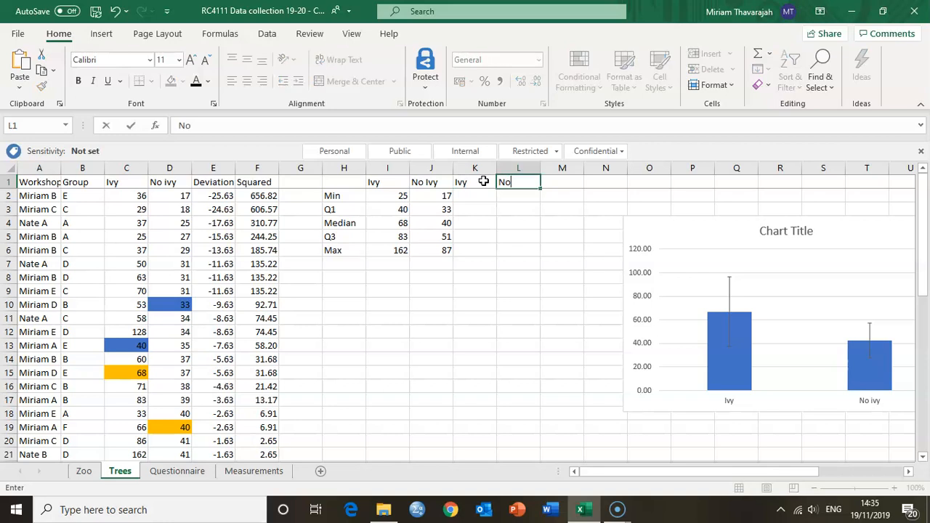
key(Return)
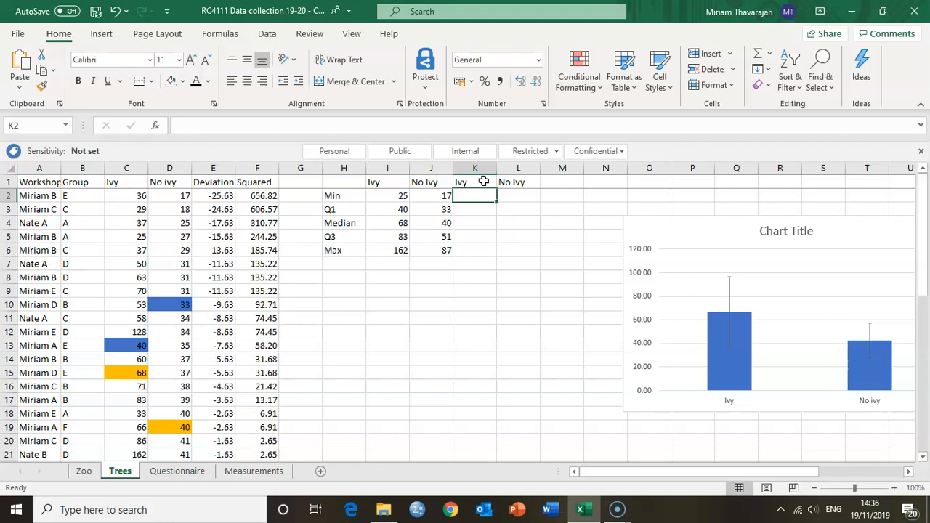
Calculate the Ivy minimum in K2 with the formula =MIN(C2:C36)
text(=)
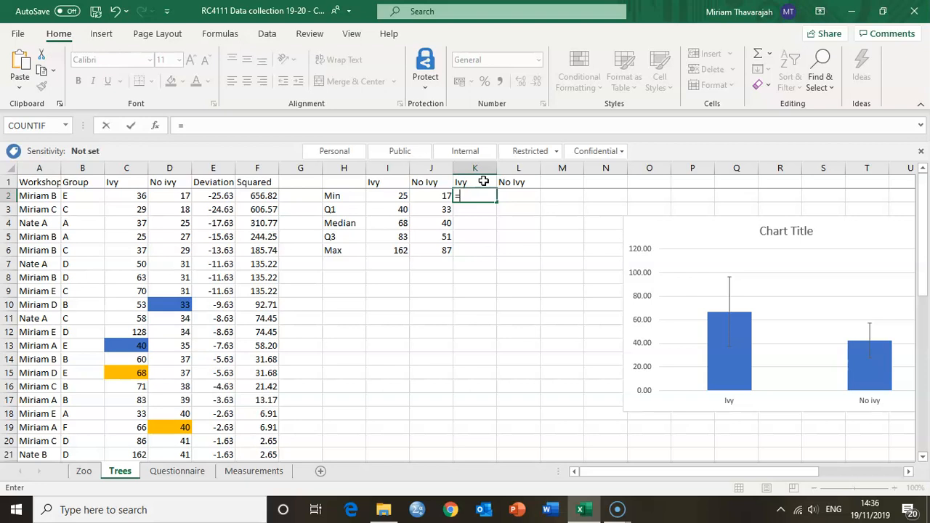
text(min)
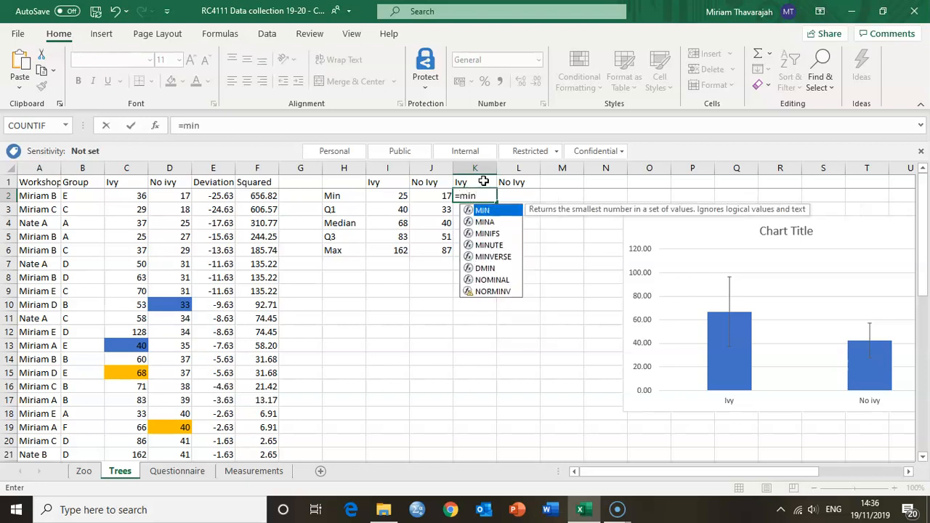
text(()
drag(127, 197, 132, 409)
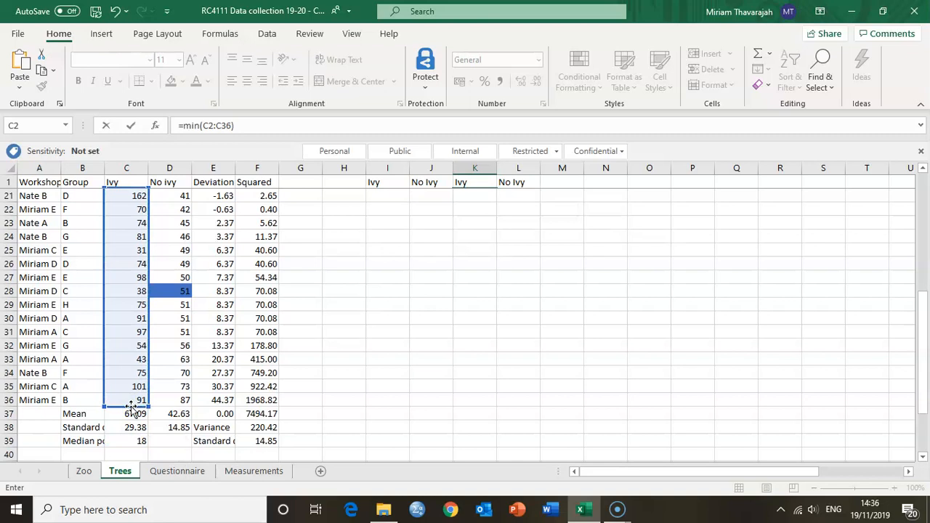
key(Return)
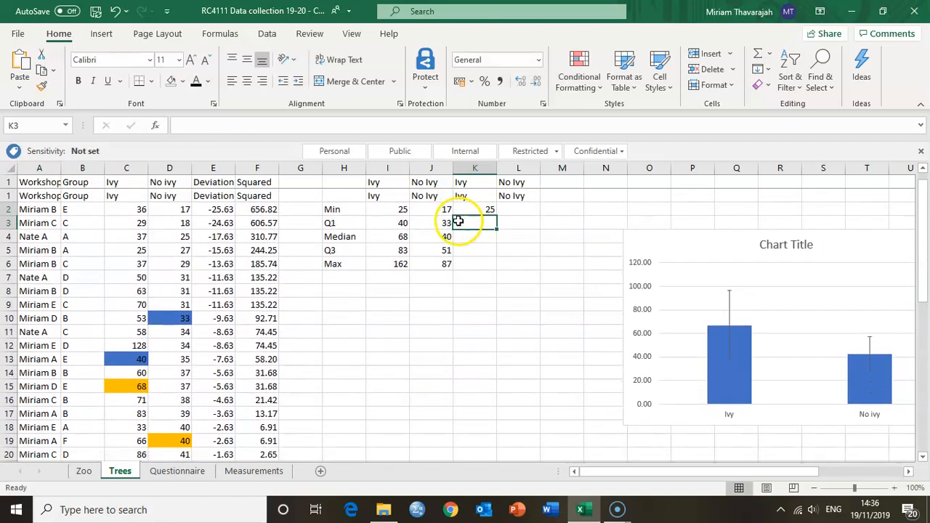
Copy the MIN formula from K2 across to L2 for No Ivy and check that it refers to D2:D36
click(476, 196)
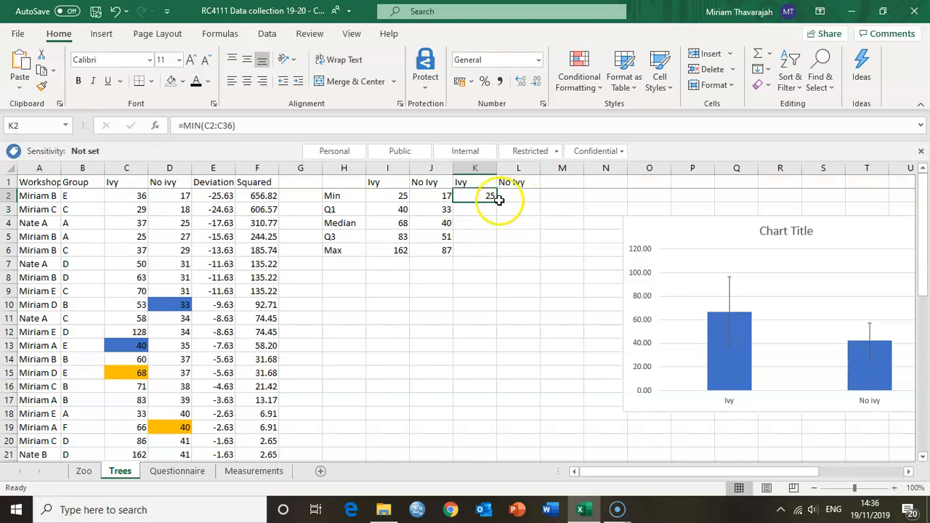
drag(495, 202, 524, 204)
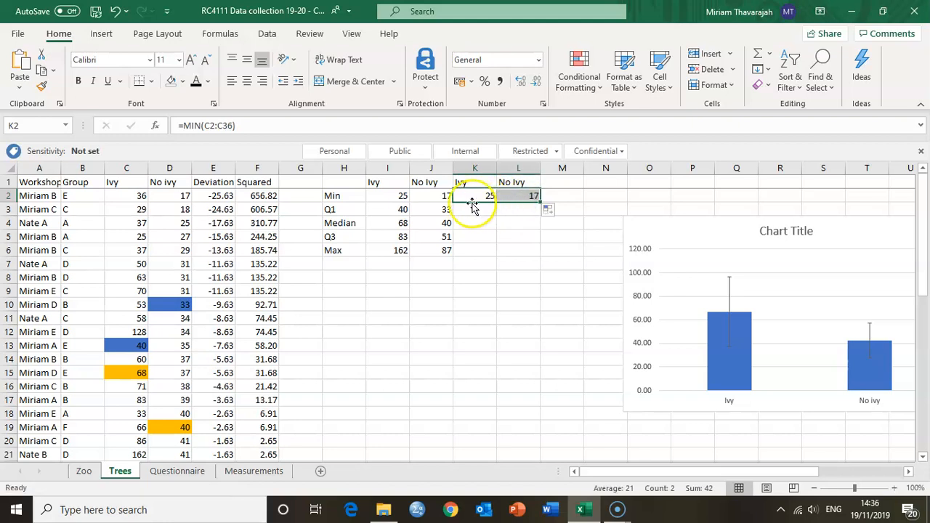
click(506, 194)
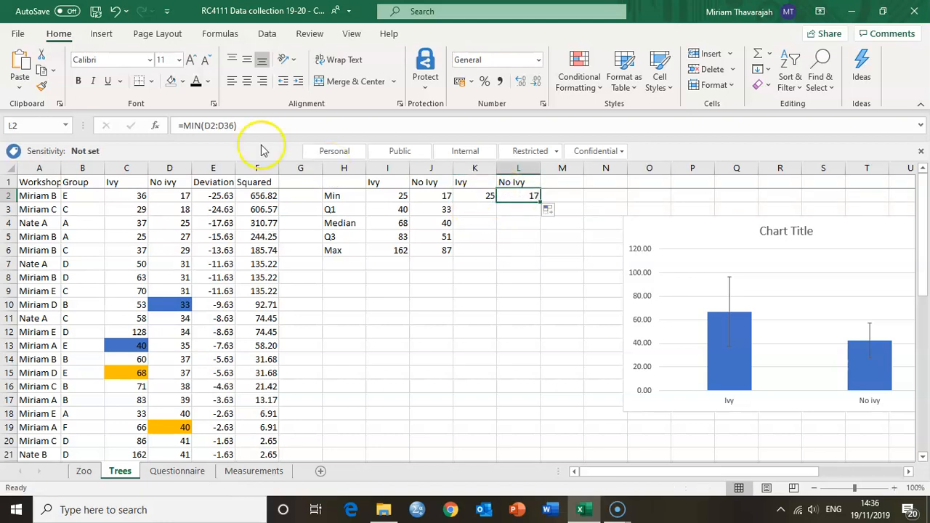
click(218, 127)
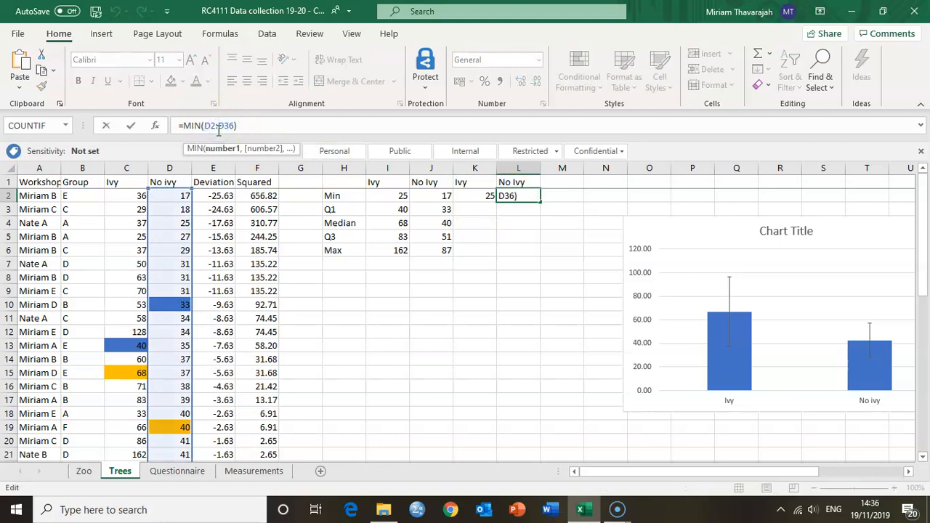
key(Return)
Calculate the Ivy maximum in K6 with the formula =MAX(C2:C36)
click(465, 250)
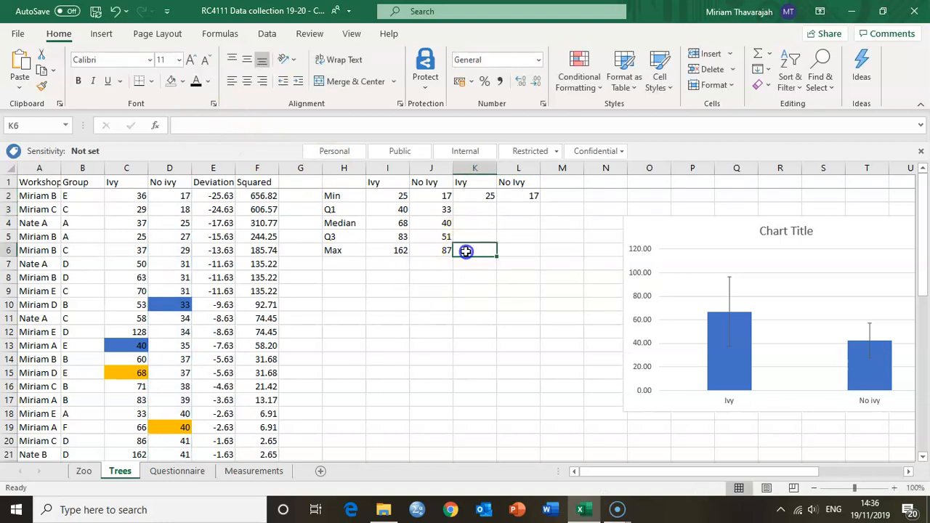
text(=)
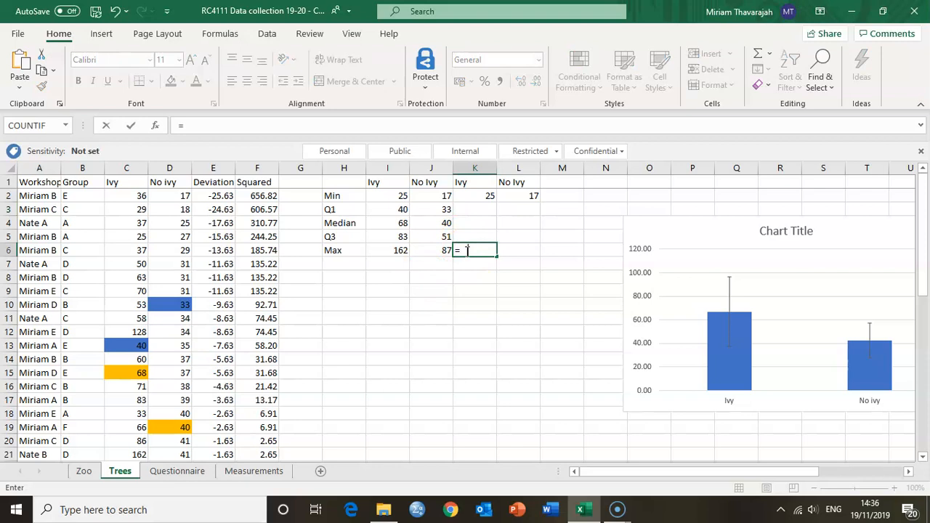
text(max()
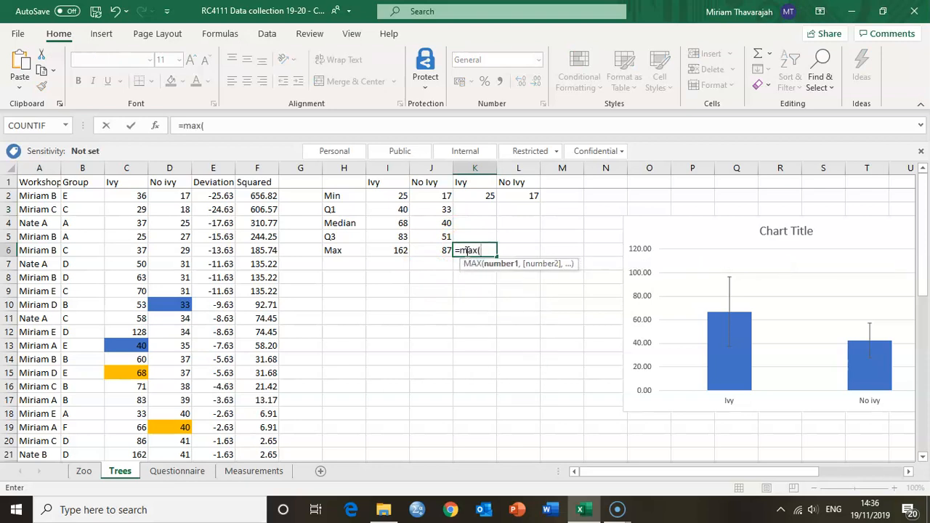
drag(129, 193, 135, 405)
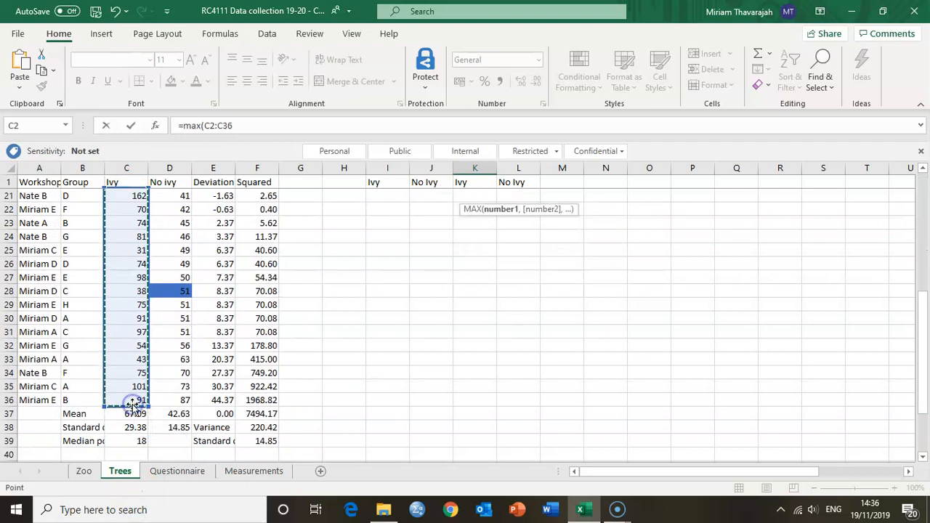
text())
key(Return)
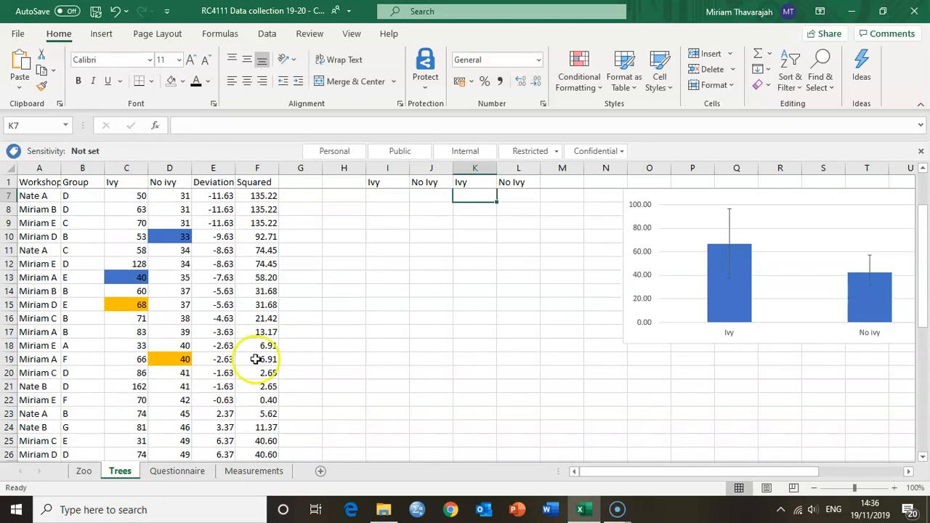
Copy the MAX formula from K6 across to L6 for No Ivy and check its cell range
scroll(256, 359, up, 2)
click(487, 250)
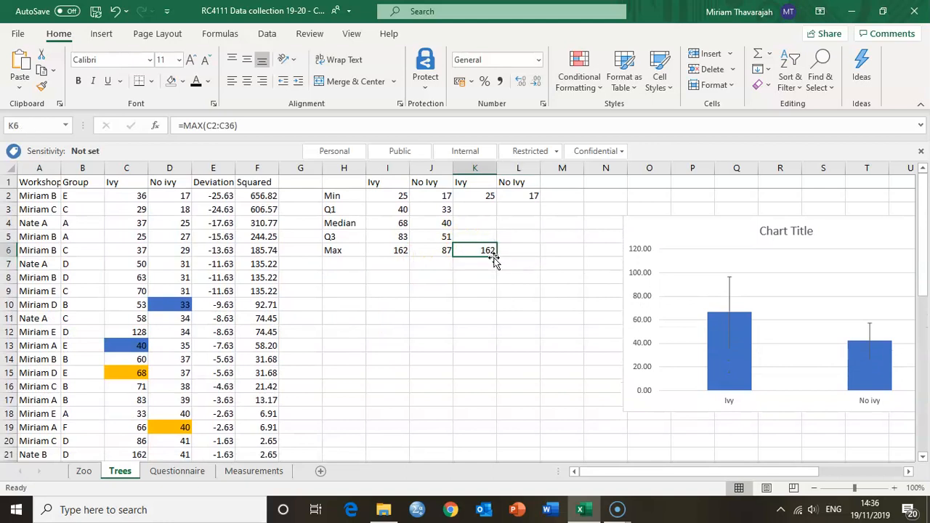
drag(495, 257, 533, 252)
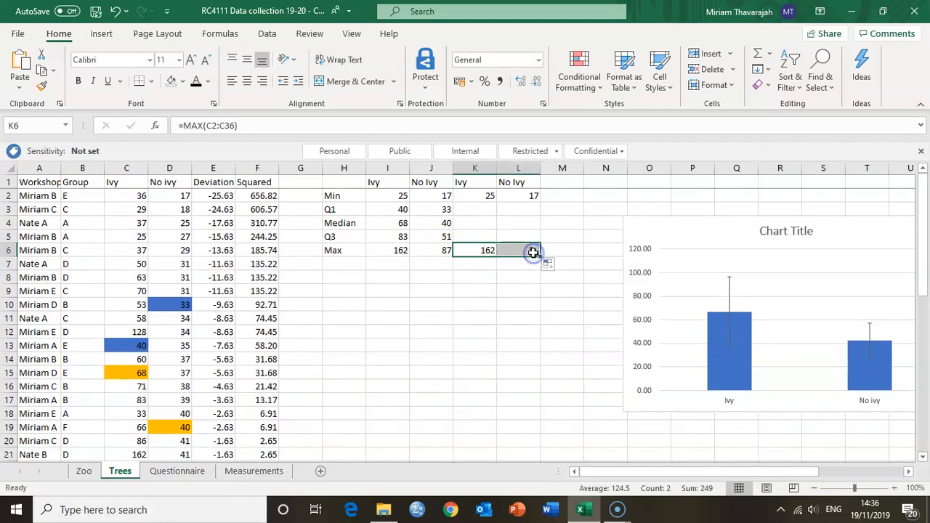
click(533, 252)
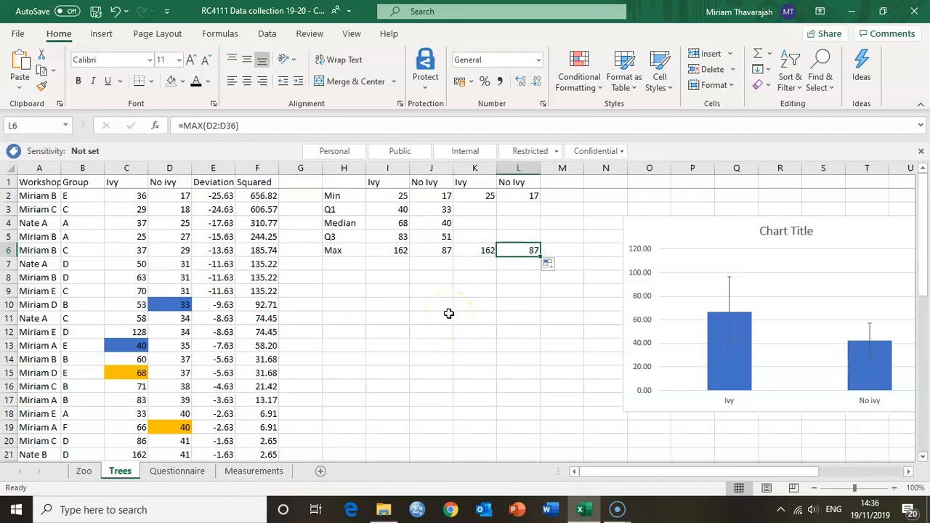
Calculate the Ivy median in K4 with the formula =MEDIAN(C2:C36)
click(478, 225)
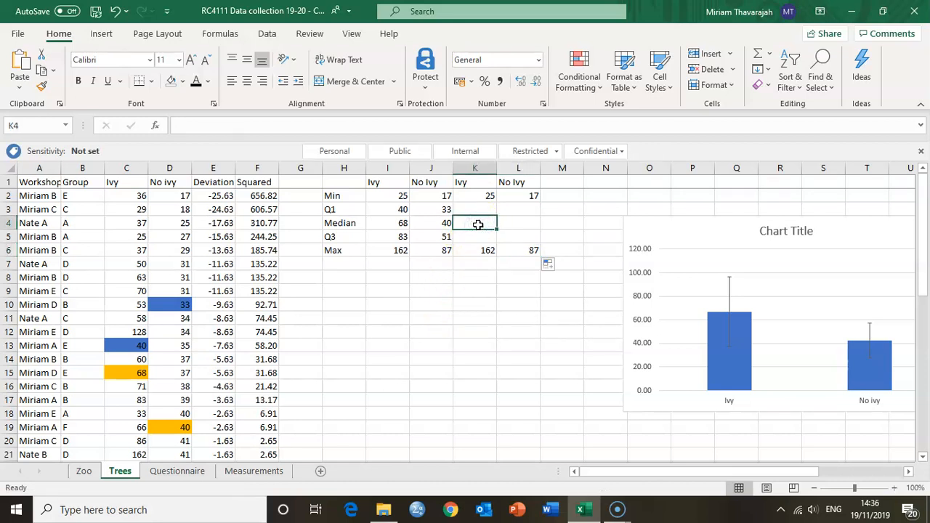
text(=)
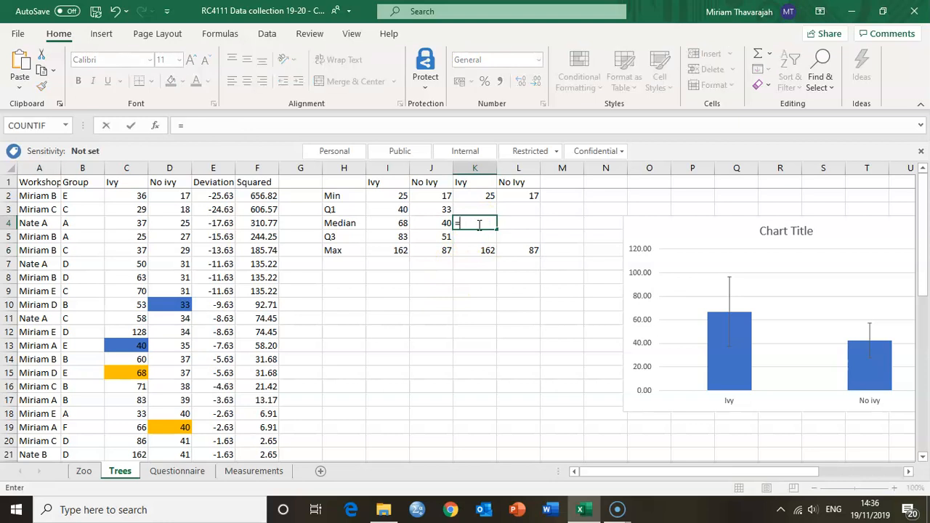
text(median()
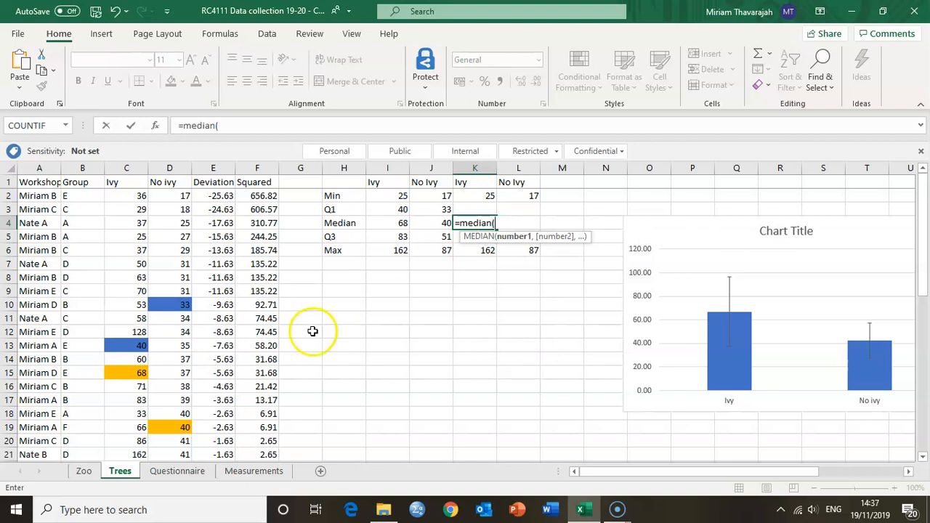
click(135, 194)
drag(135, 194, 123, 400)
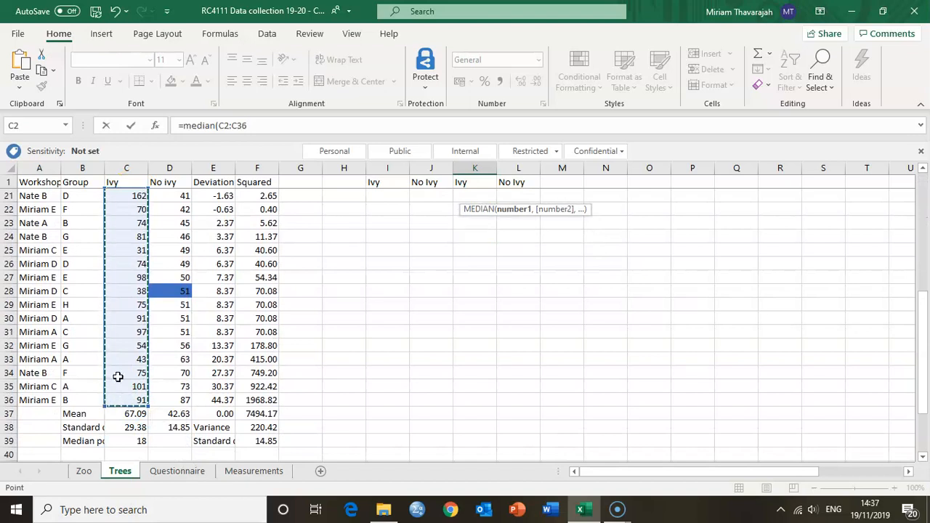
text())
key(Return)
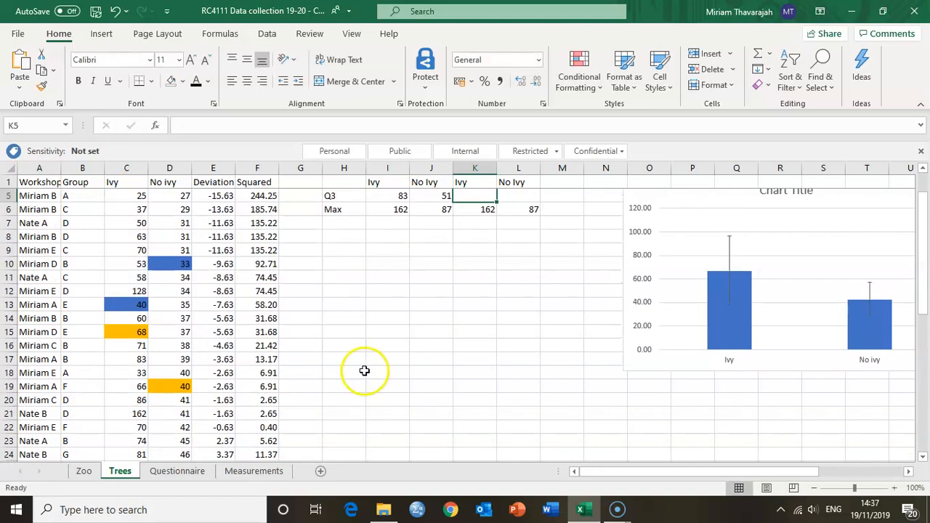
Copy the MEDIAN formula from K4 across to L4 for No Ivy and check its cell range
scroll(363, 369, up, 1)
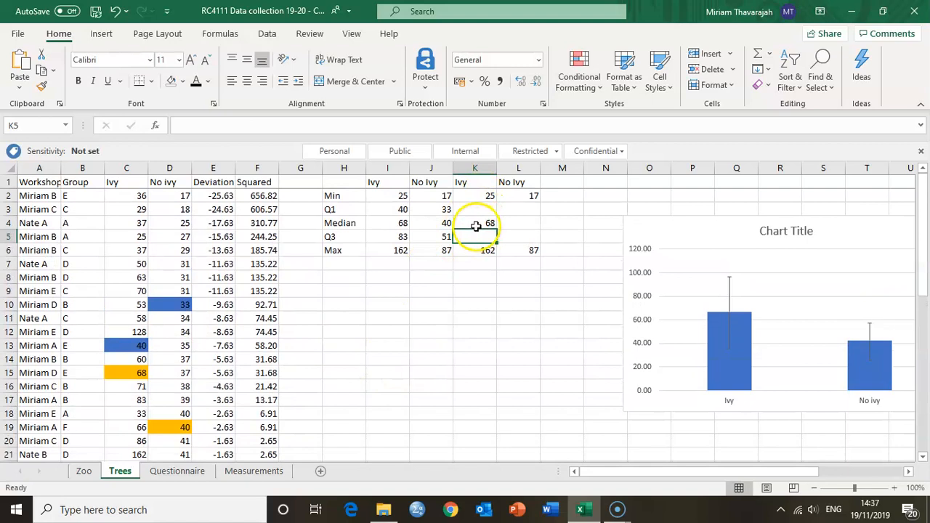
click(475, 226)
drag(496, 230, 539, 230)
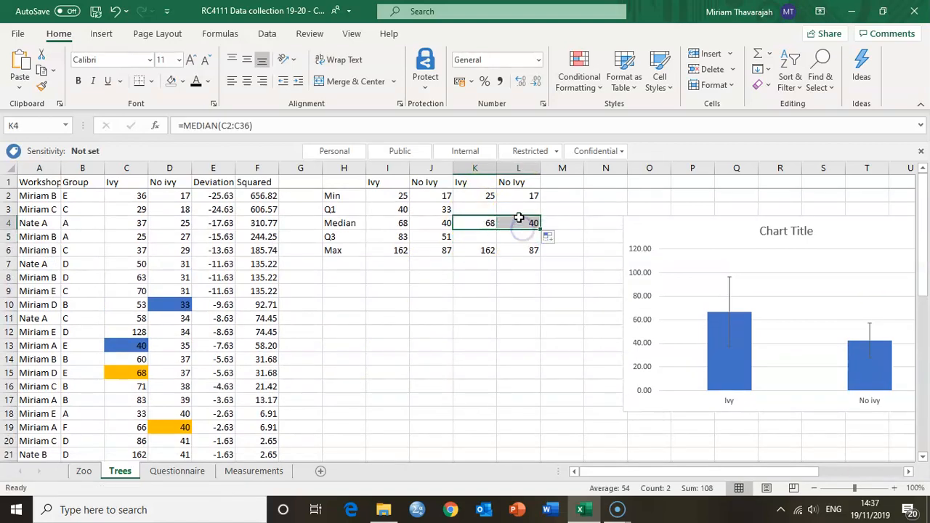
click(519, 220)
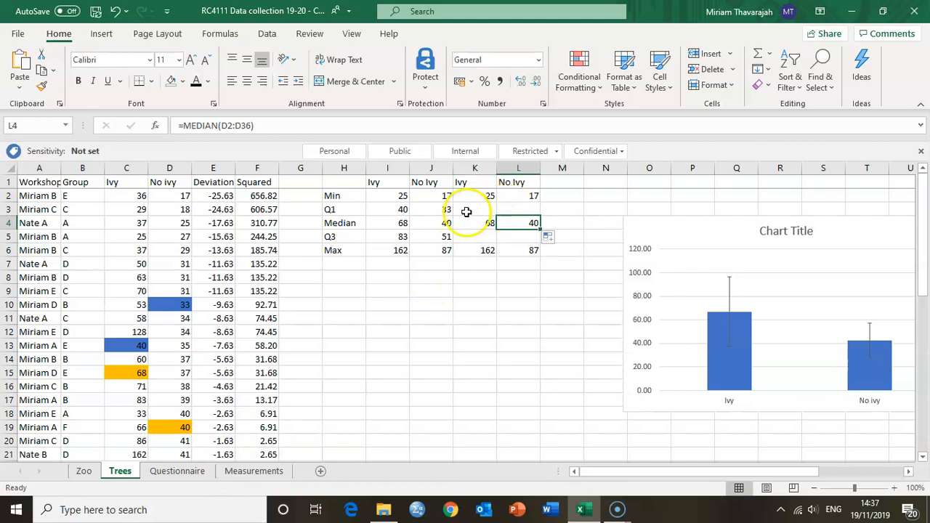
Begin the Ivy Q1 formula in K3, comparing the suggested quartile functions and choosing QUARTILE.EXC
click(467, 210)
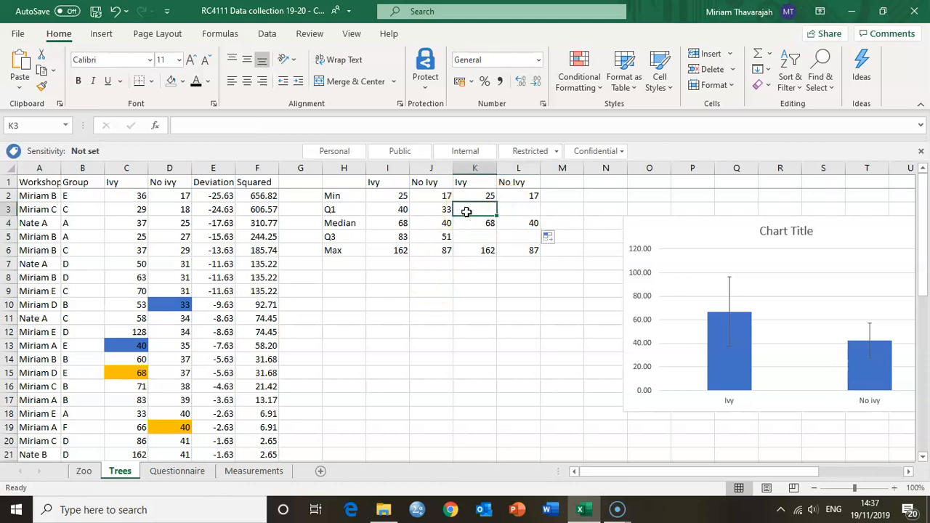
text(=quartile)
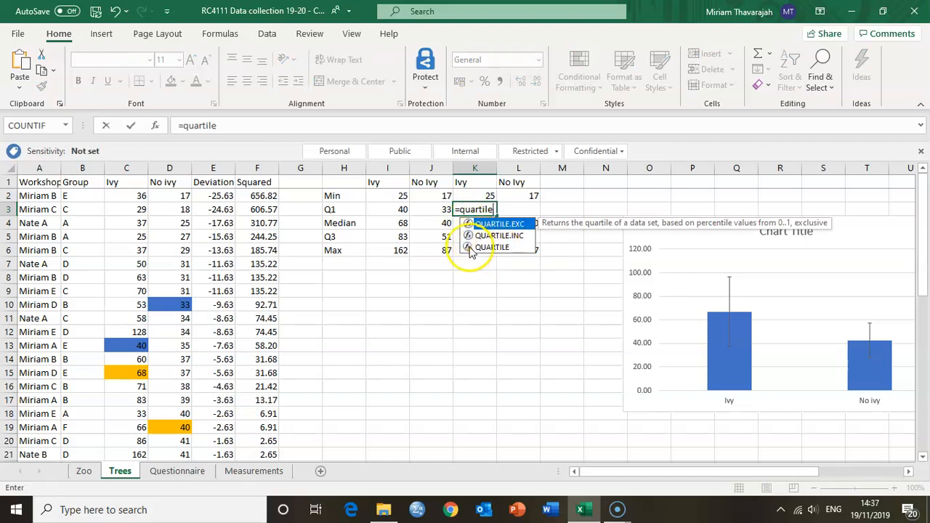
click(483, 248)
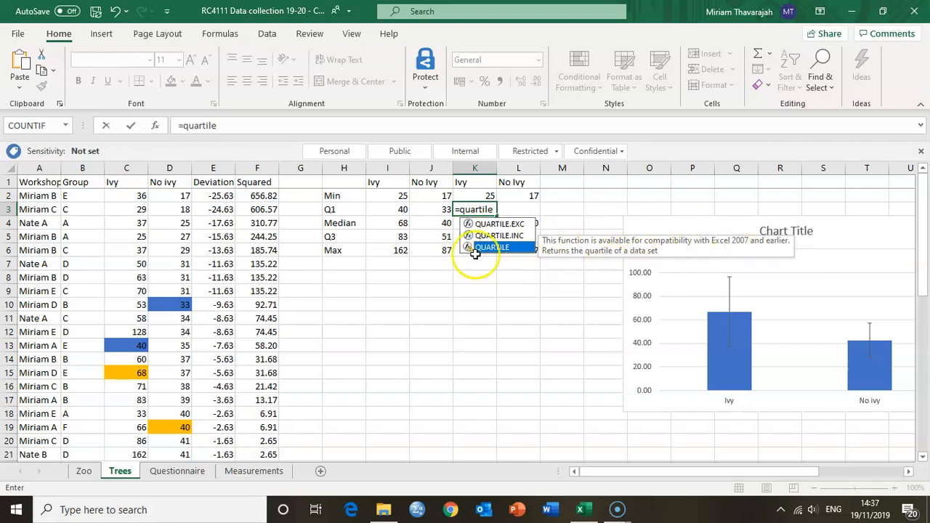
click(489, 227)
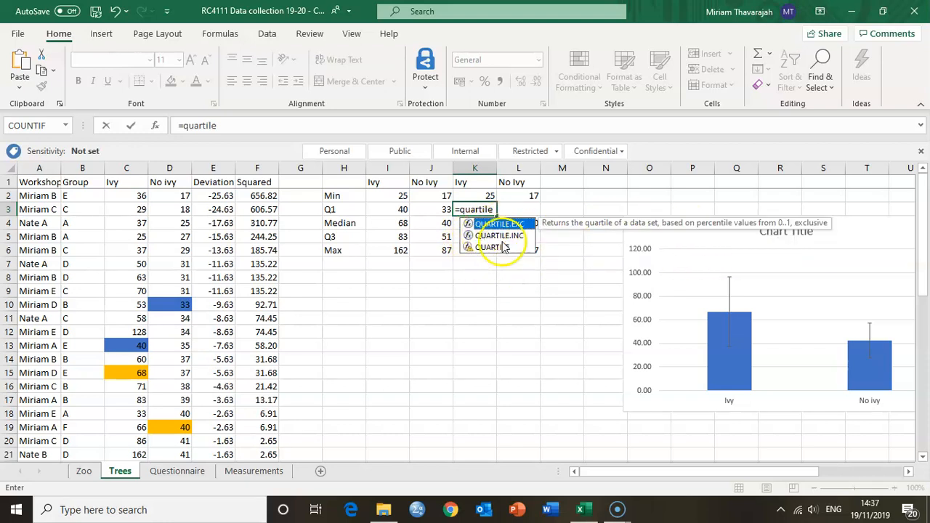
click(489, 237)
click(494, 223)
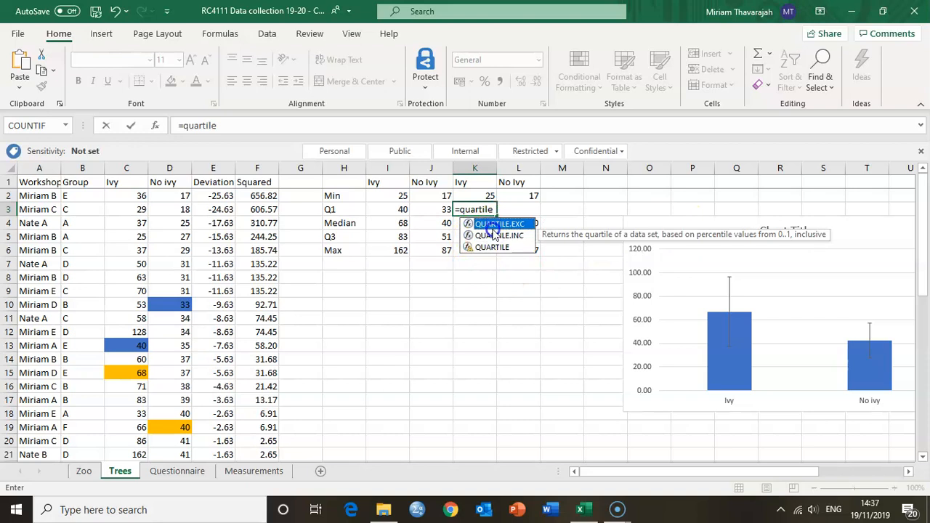
click(494, 234)
click(493, 227)
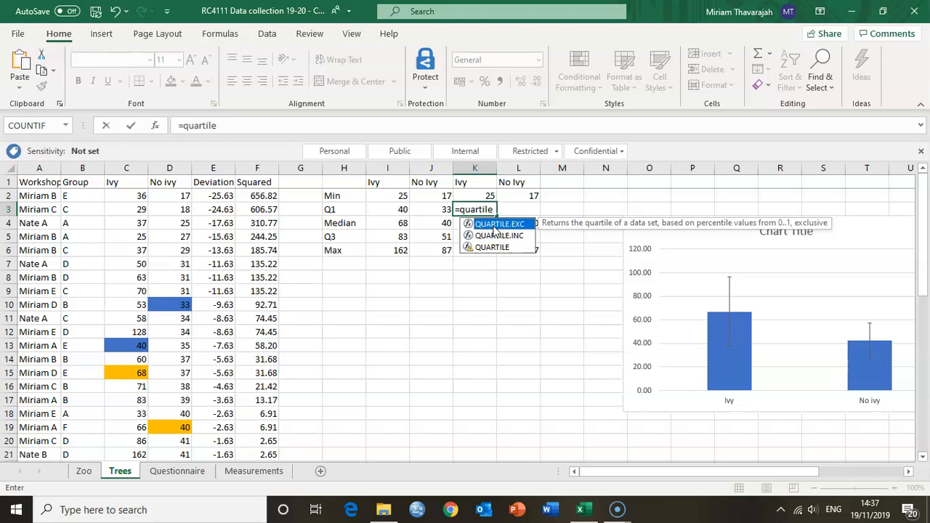
double_click(493, 226)
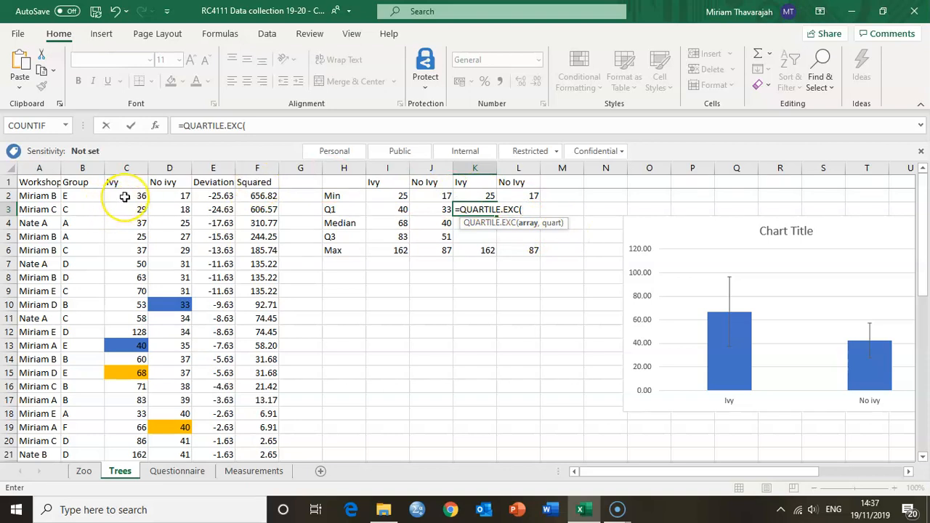
Complete the Ivy Q1 formula in K3 as =QUARTILE.EXC(C2:C36,1)
drag(126, 196, 128, 427)
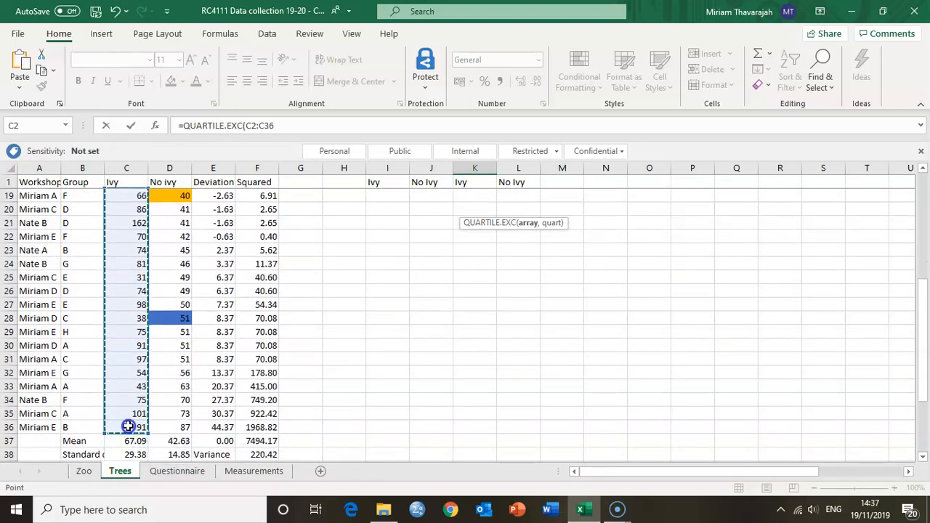
scroll(127, 427, up, 6)
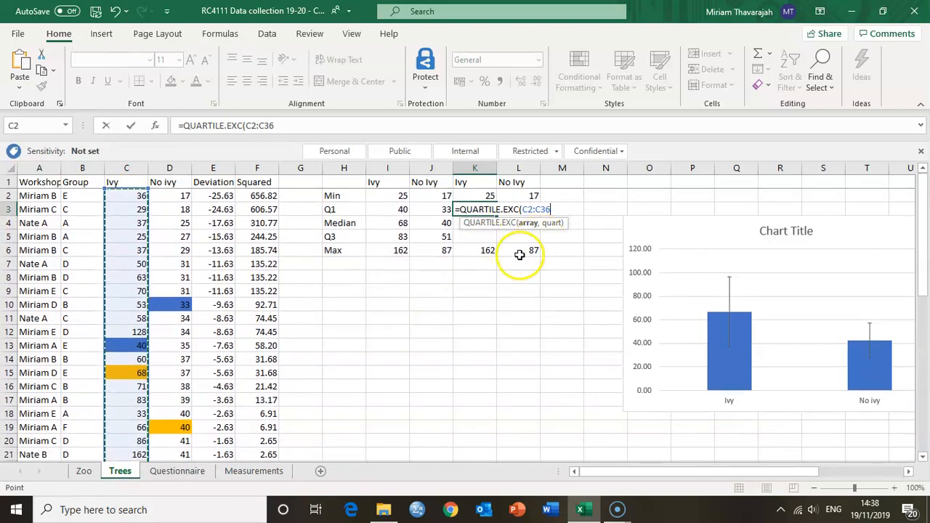
text(,1)
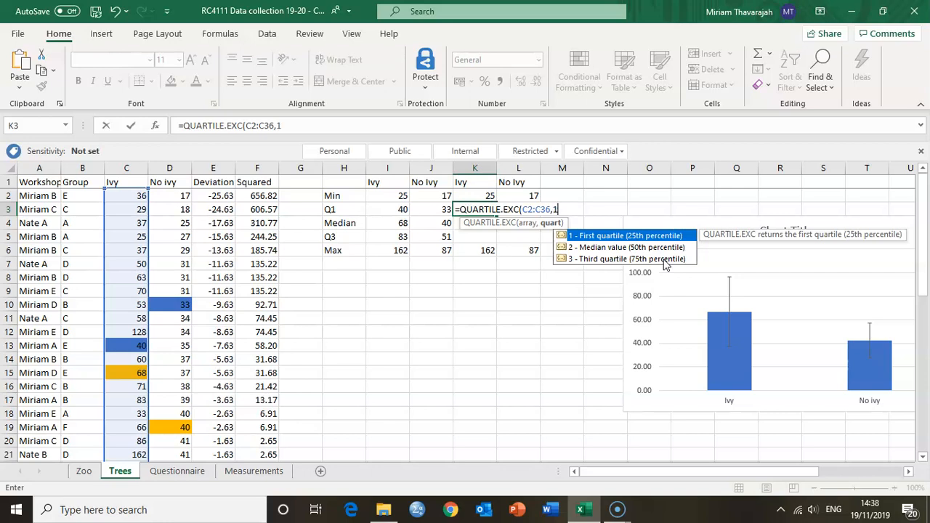
text())
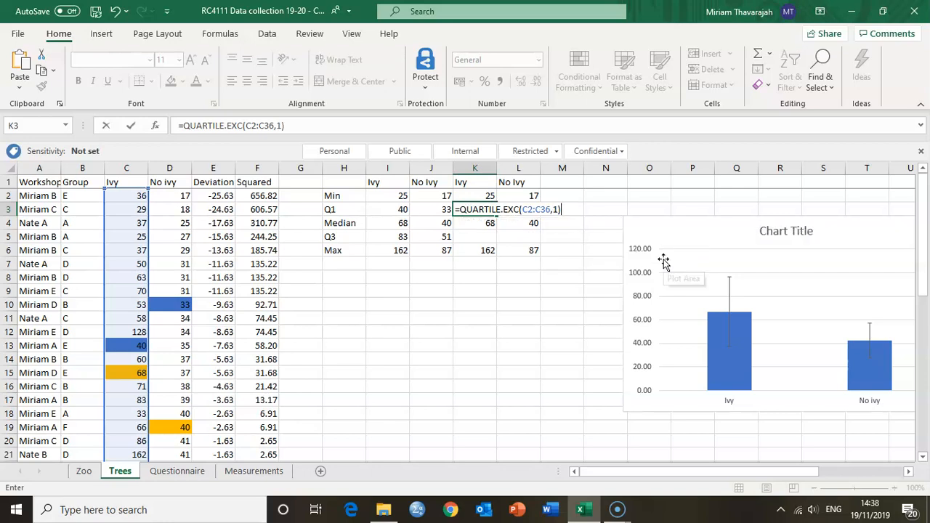
key(Return)
Compare K3 with the hand-worked Q1 in I3, and copy its QUARTILE.EXC formula across to L3 for No Ivy
click(488, 209)
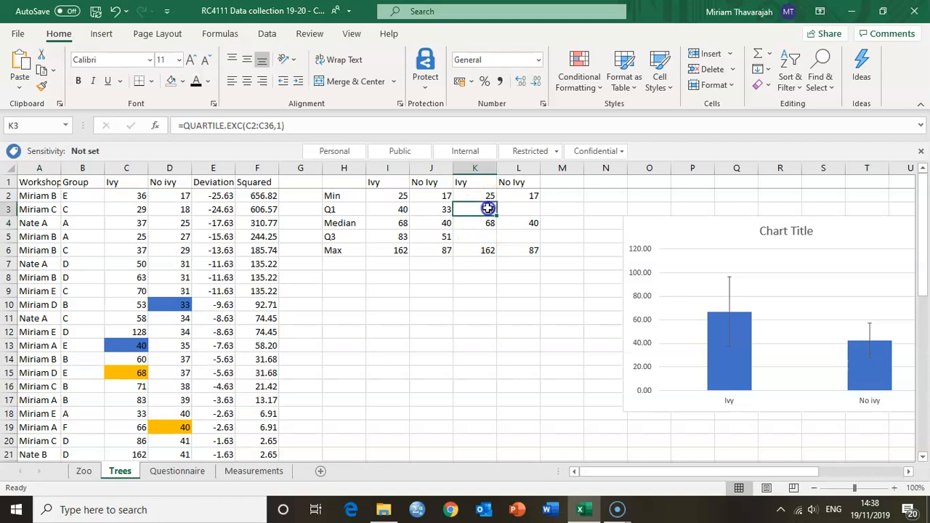
click(397, 210)
click(483, 209)
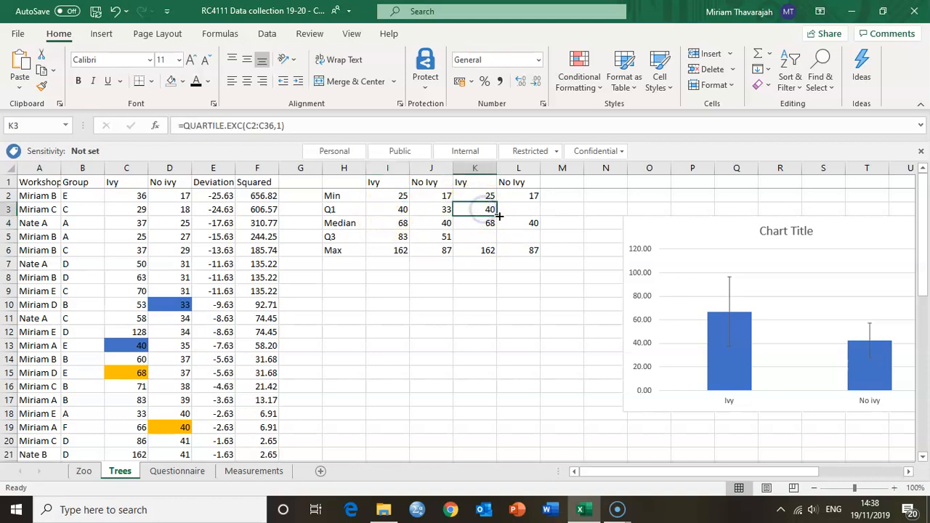
drag(495, 216, 538, 214)
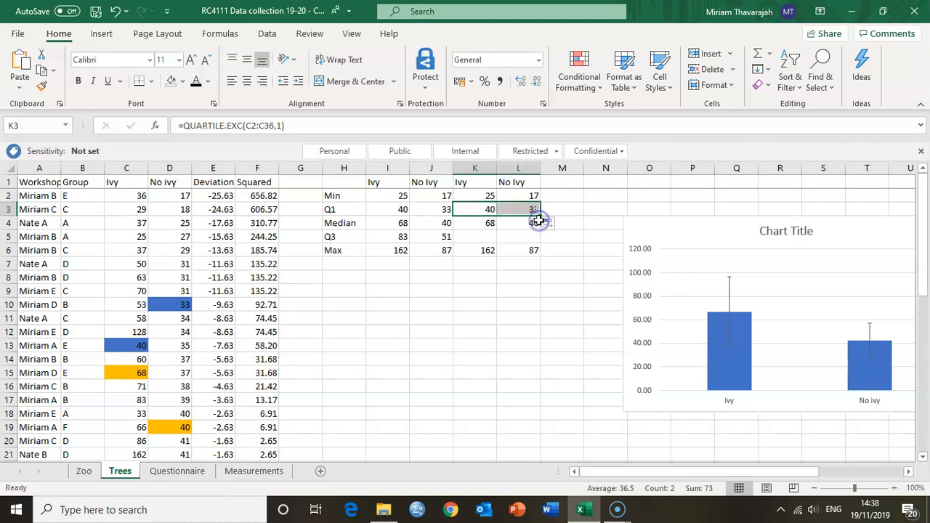
click(526, 209)
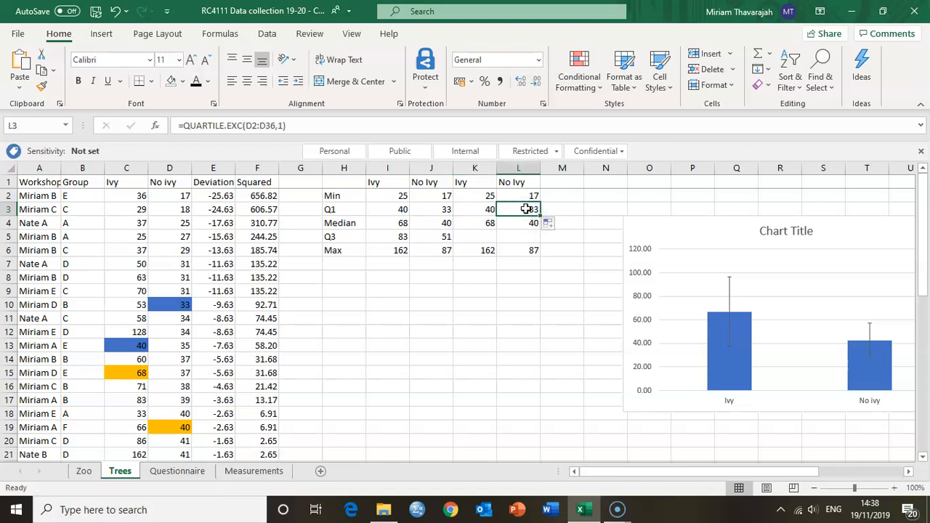
Enter the Ivy Q3 formula in K5 as =QUARTILE.EXC(C2:C36,3)
click(479, 237)
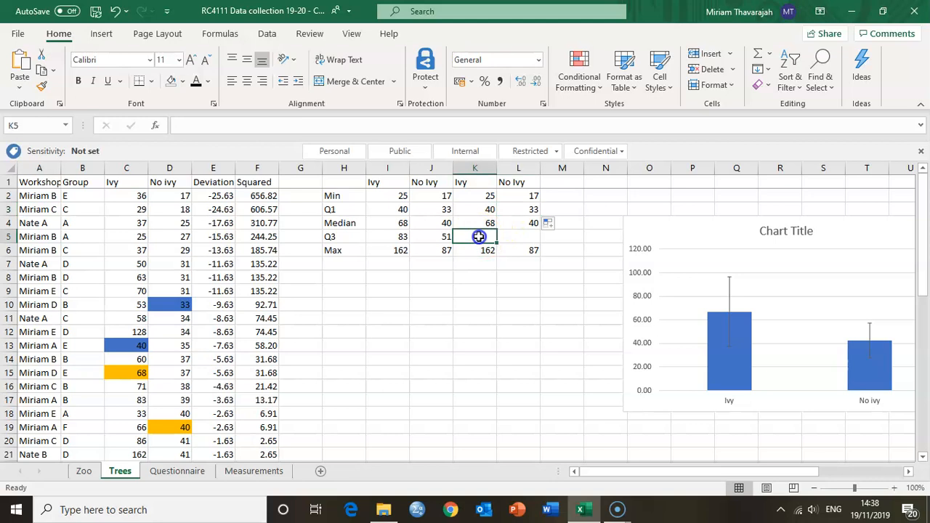
text(=)
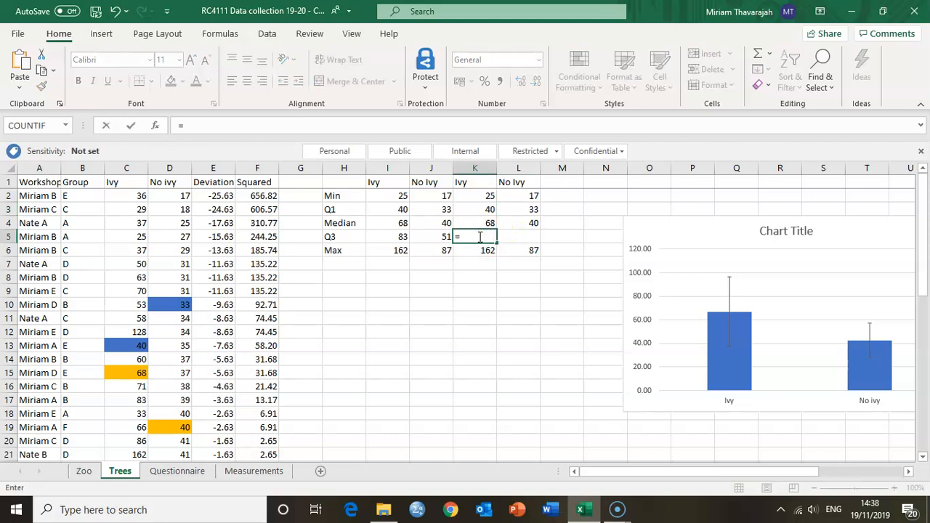
text(quartile)
click(483, 247)
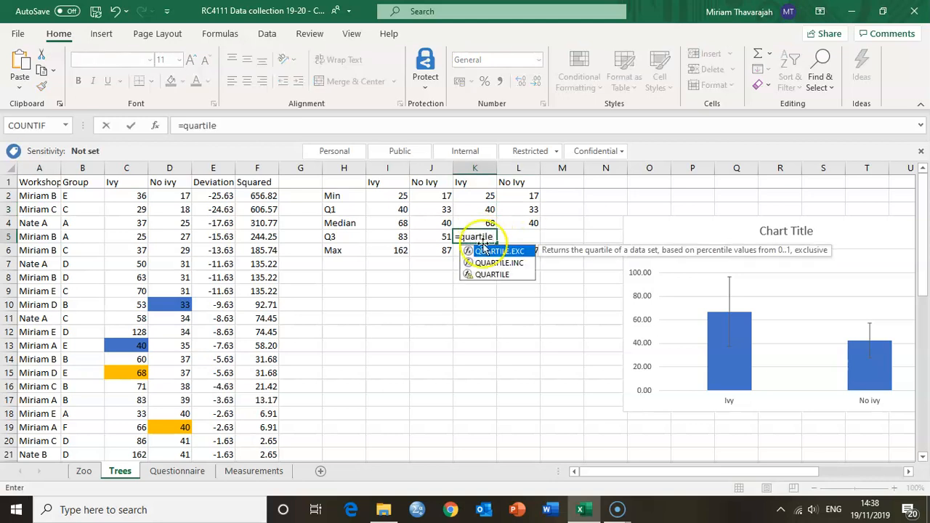
double_click(485, 251)
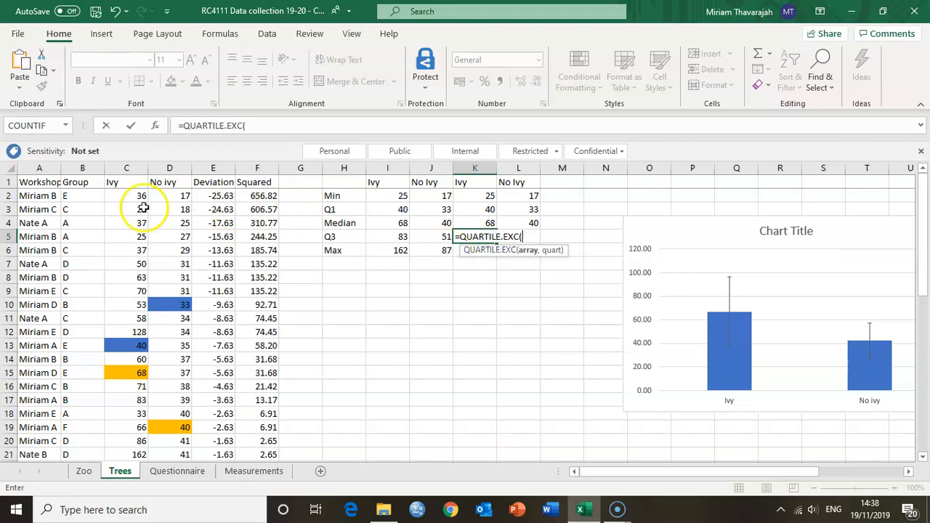
drag(130, 195, 132, 414)
scroll(132, 414, up, 2)
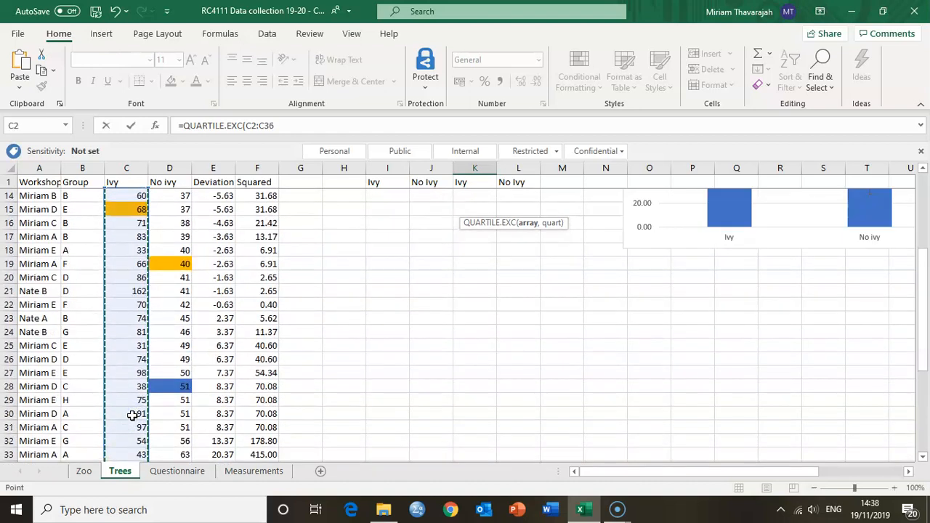
scroll(132, 414, up, 4)
text(,)
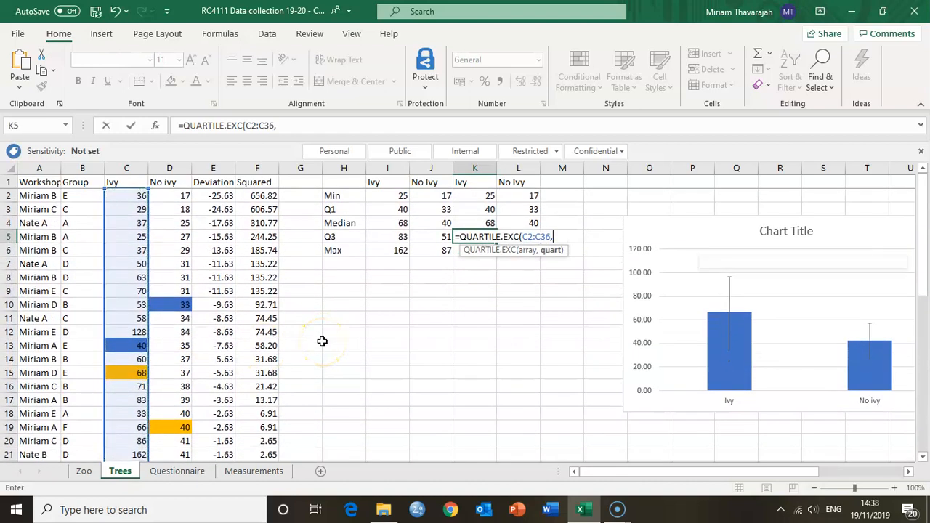
text(3)
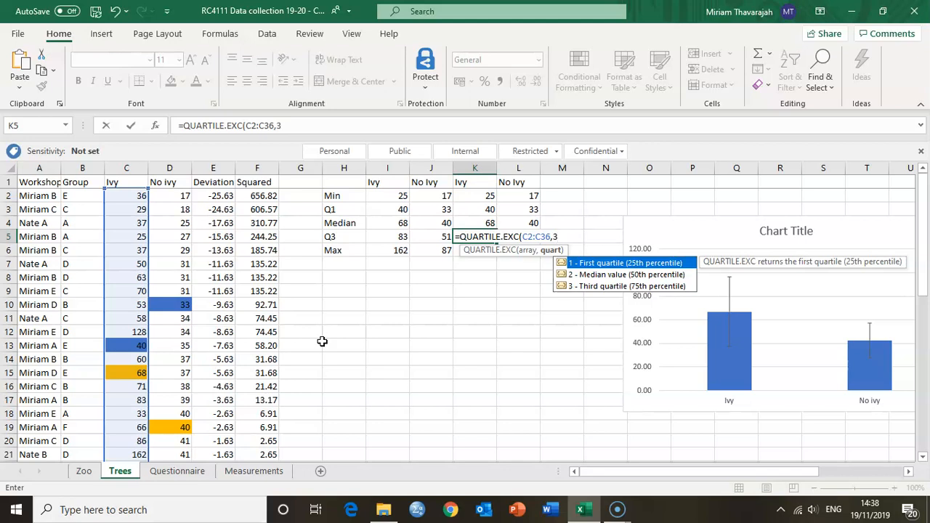
text())
key(Return)
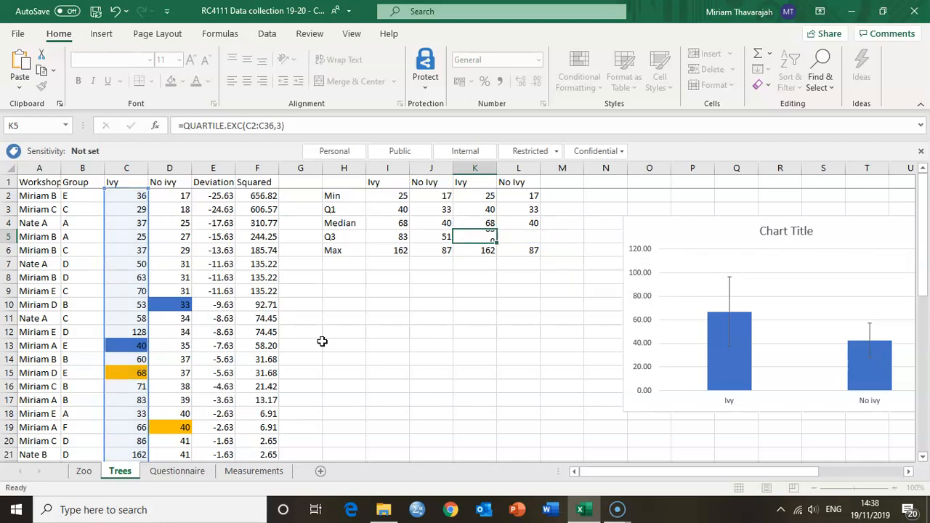
Copy the Q3 formula from K5 across to L5 for No Ivy and check its cell range
click(465, 239)
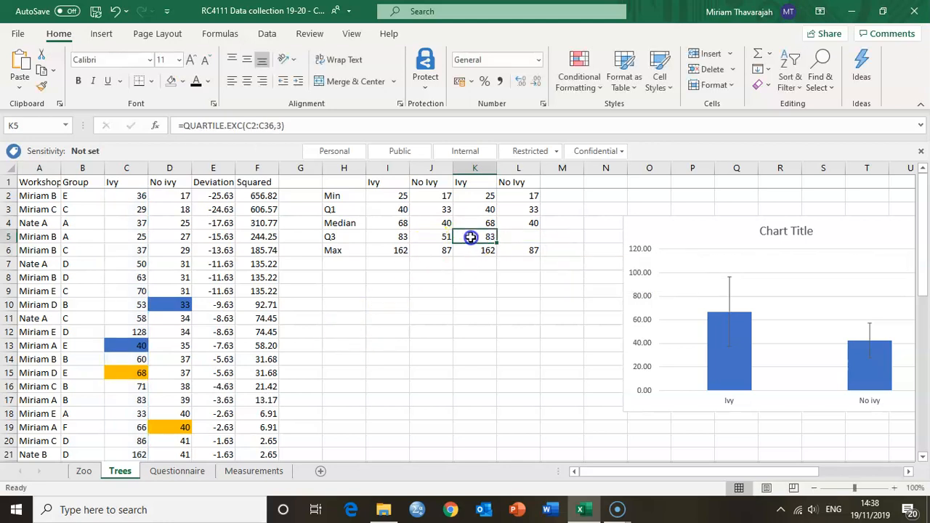
drag(497, 246, 542, 242)
click(558, 237)
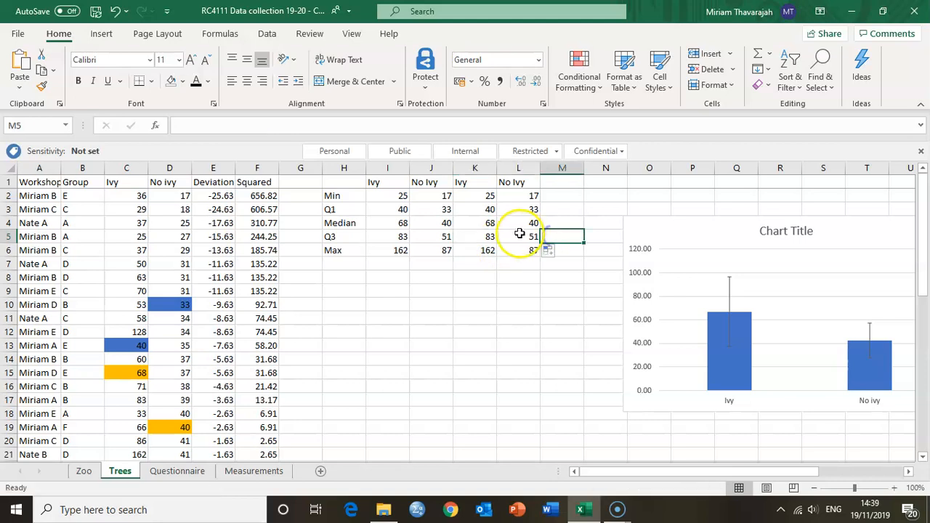
click(520, 233)
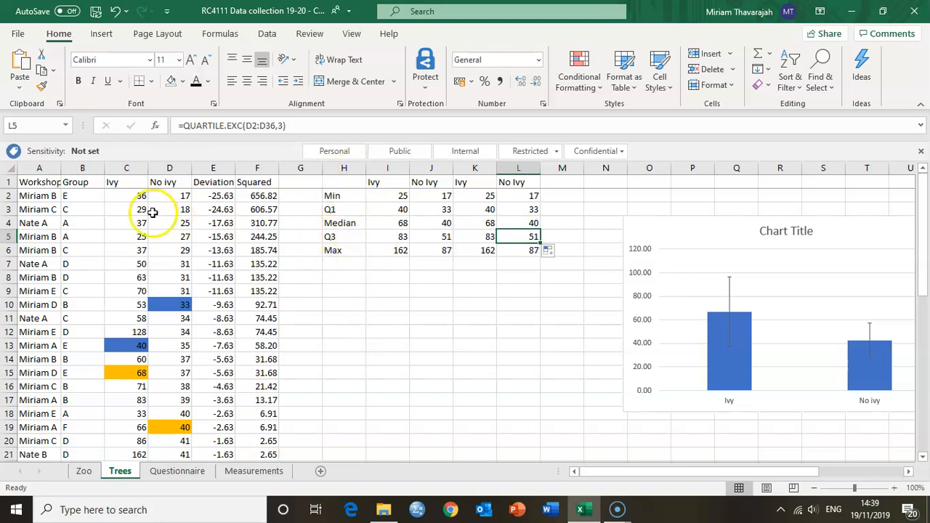
Insert a Box and Whisker chart from the Ivy and No ivy data in C1:D36, headings included
drag(126, 181, 169, 396)
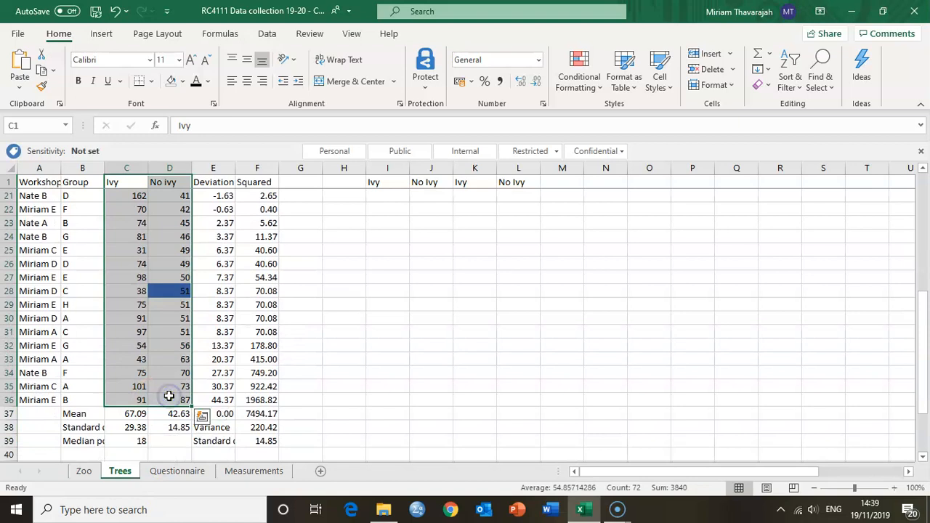
scroll(154, 303, up, 3)
scroll(154, 303, up, 3)
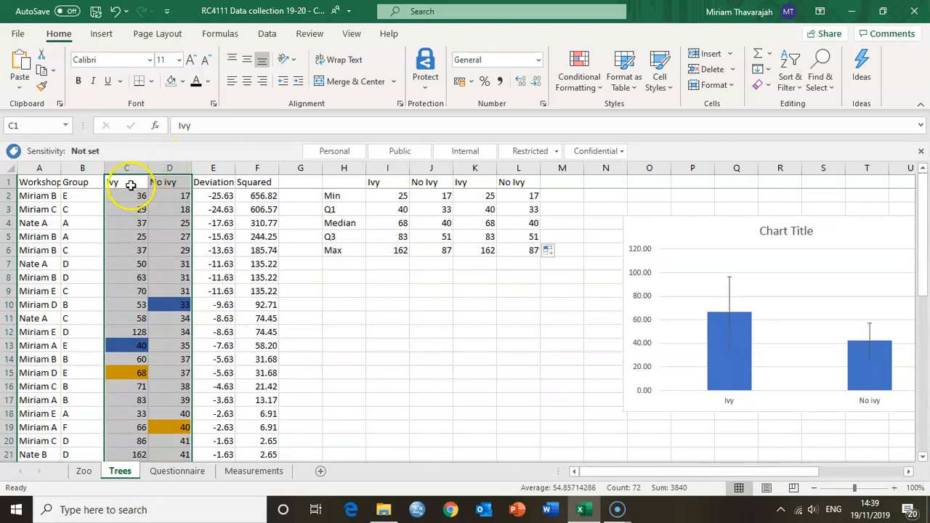
click(102, 33)
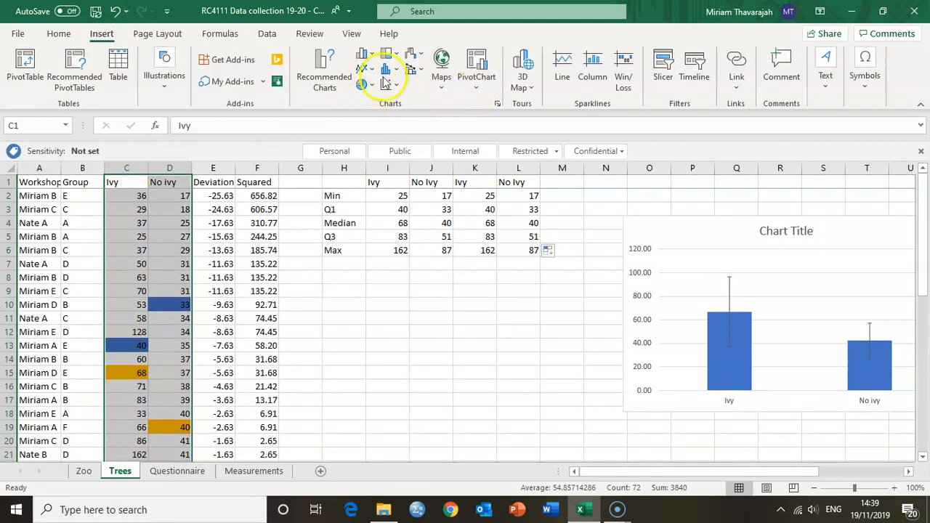
click(439, 85)
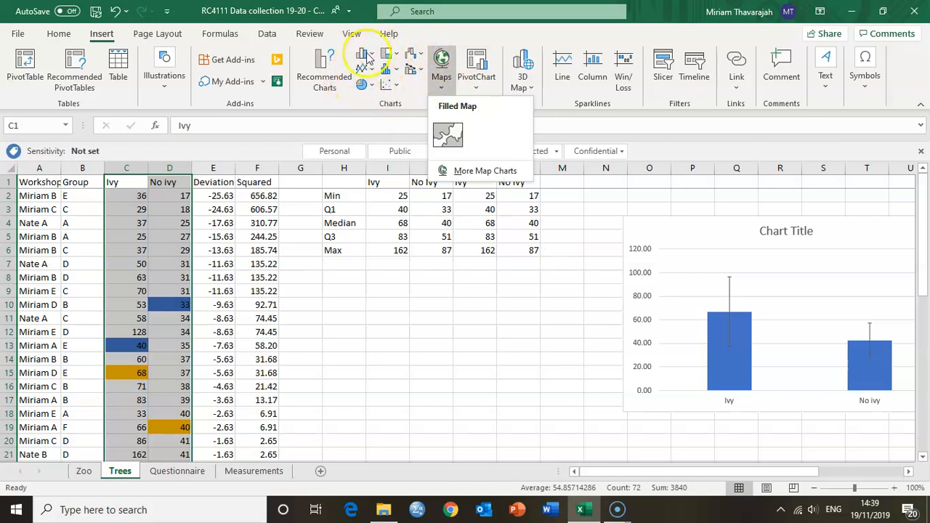
click(513, 36)
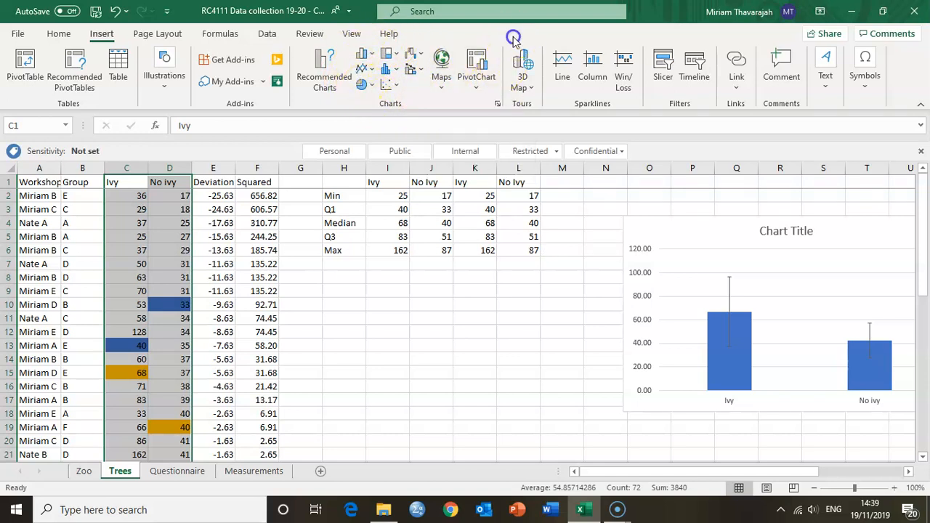
click(498, 105)
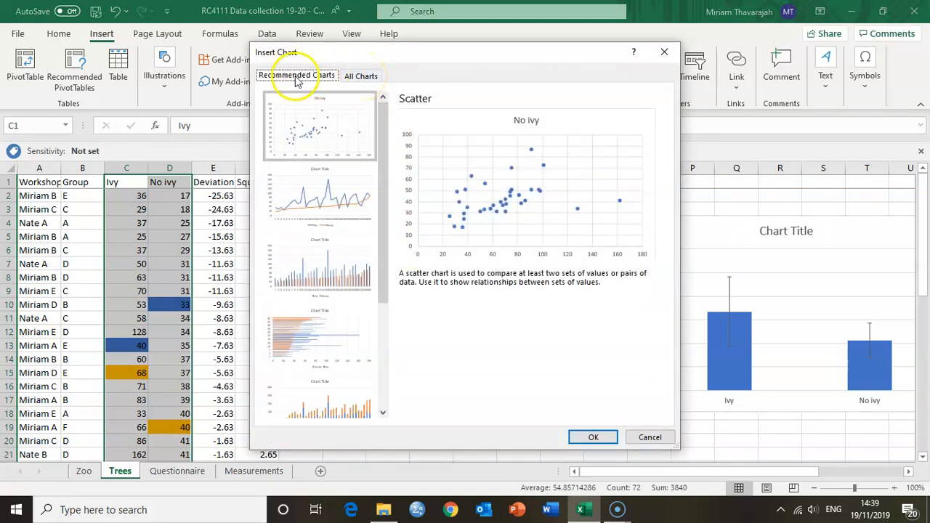
click(362, 77)
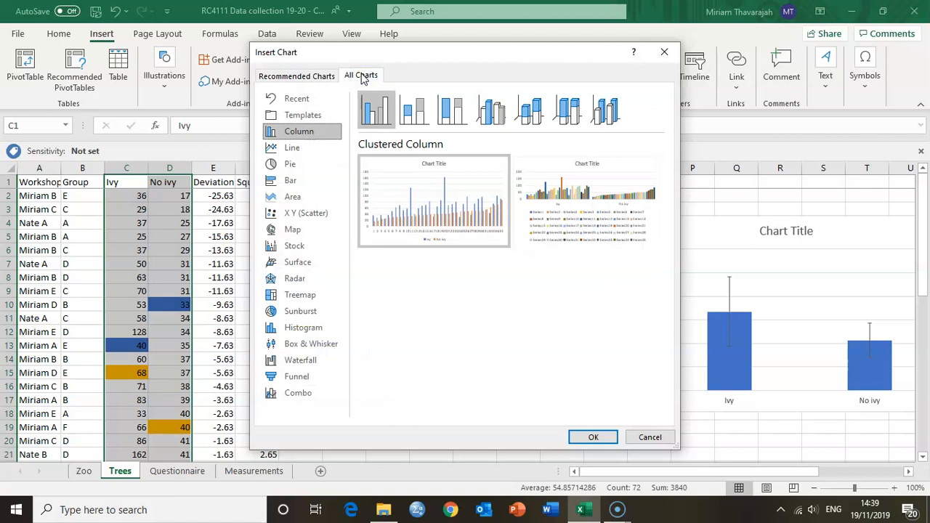
click(293, 349)
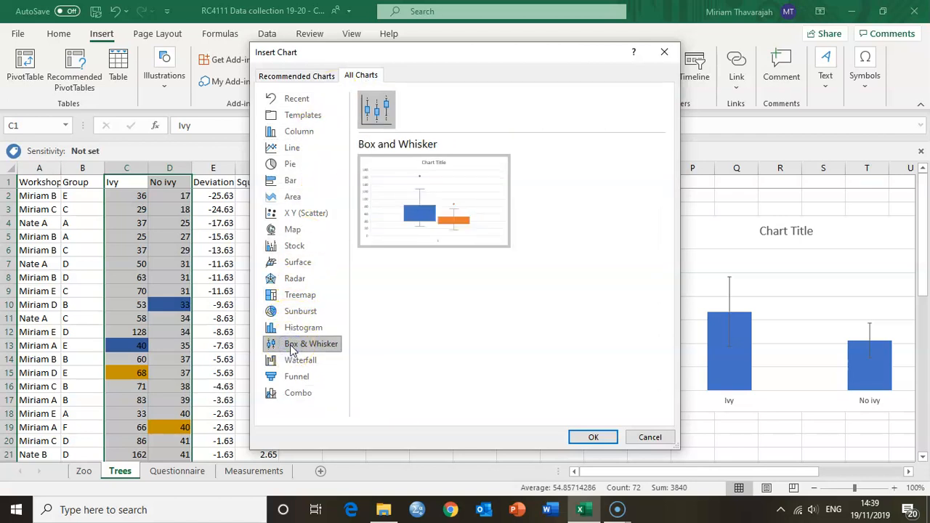
click(593, 437)
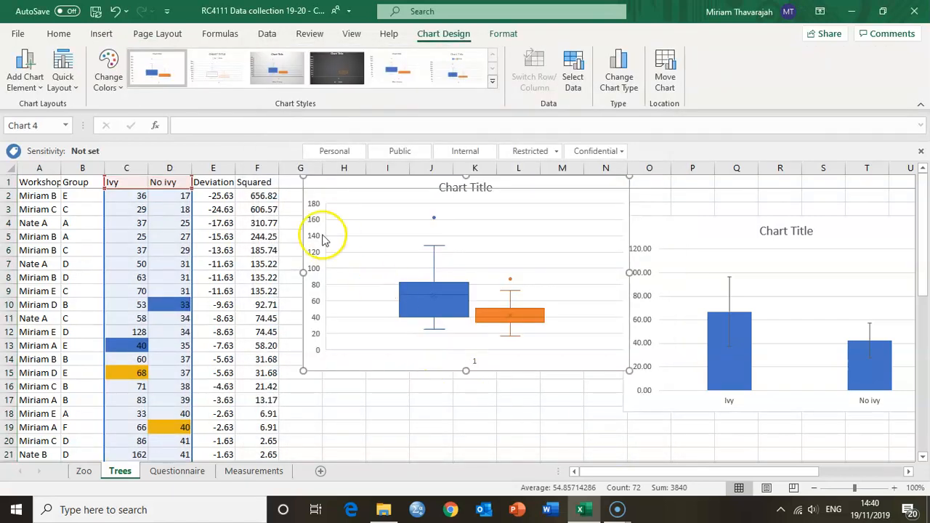
Move the box and whisker chart below the five-number summary table
drag(309, 200, 294, 278)
scroll(294, 278, down, 2)
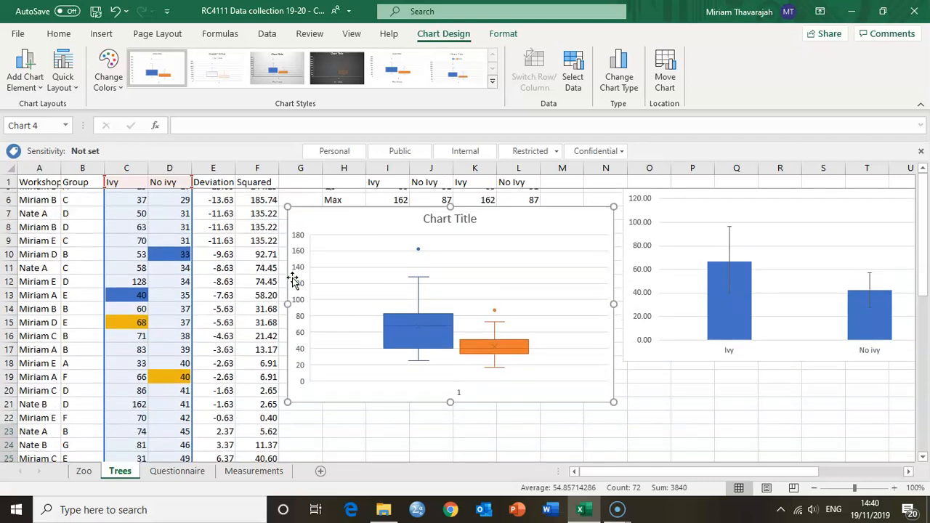
scroll(293, 279, up, 2)
click(375, 389)
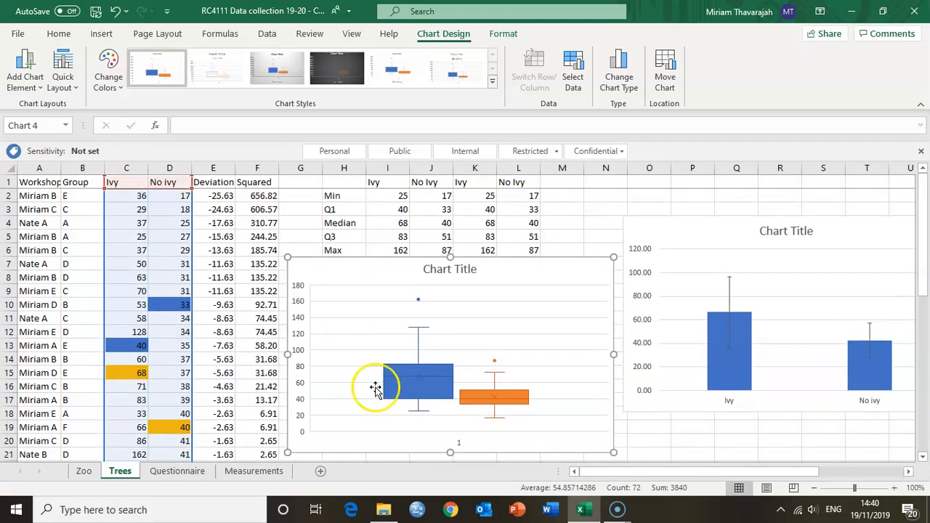
Check the Ivy outlier, upper whisker and quartile edges on the box plot, and shift the chart slightly down, clear of the Max row
mouse_move(418, 302)
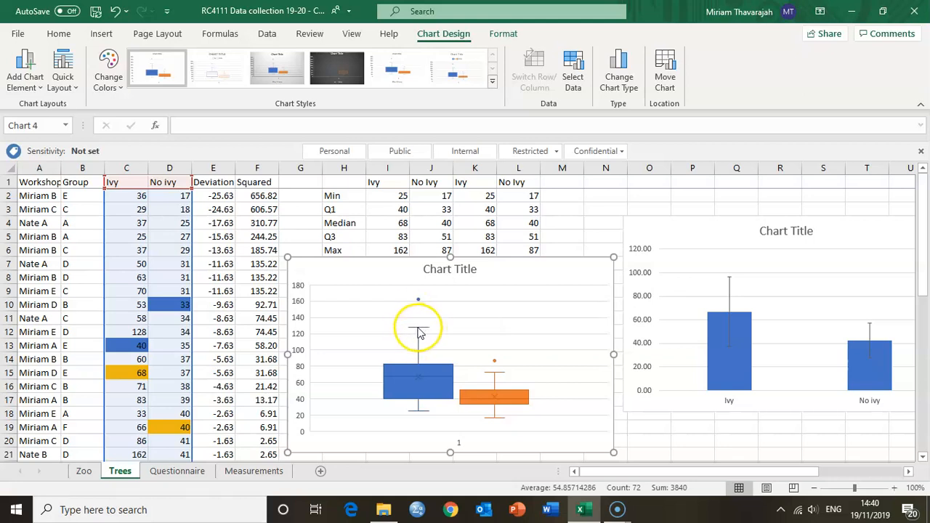
mouse_move(417, 332)
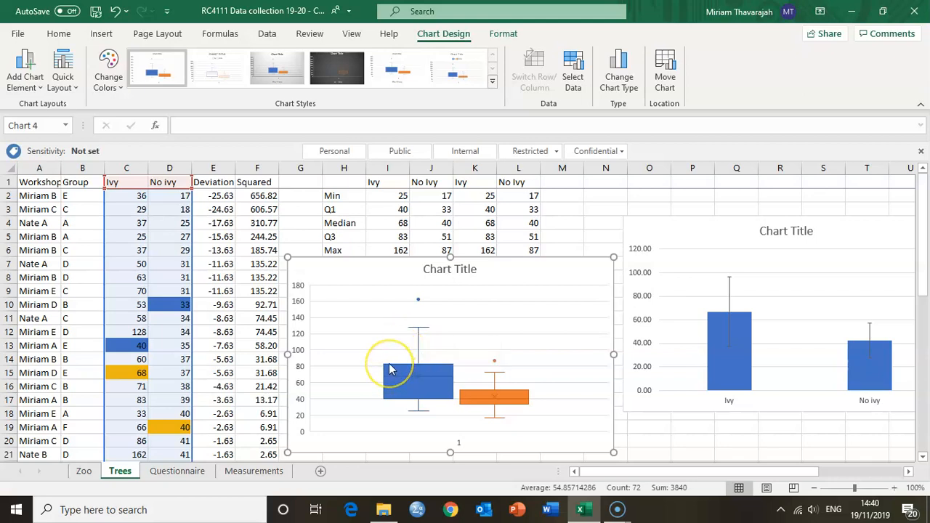
mouse_move(390, 369)
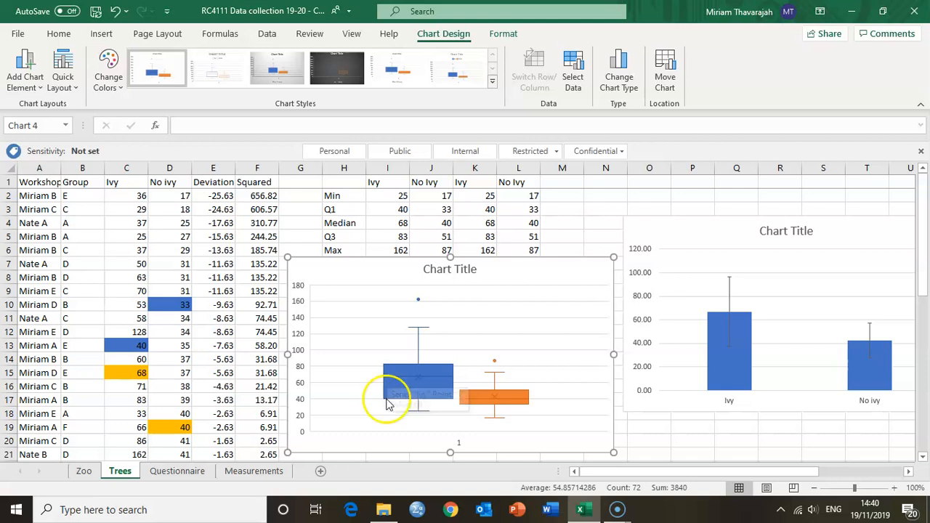
mouse_move(387, 399)
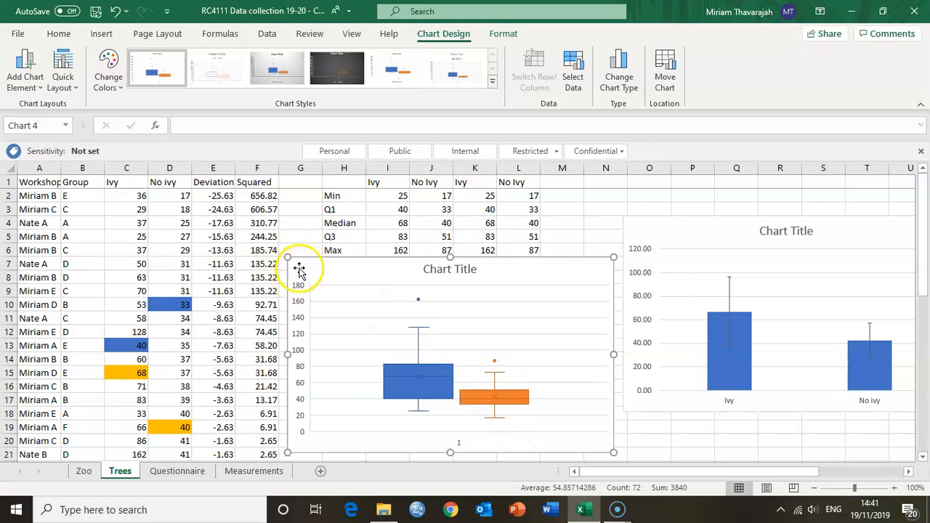
mouse_move(299, 270)
mouse_down()
mouse_move(303, 290)
mouse_move(301, 280)
mouse_up()
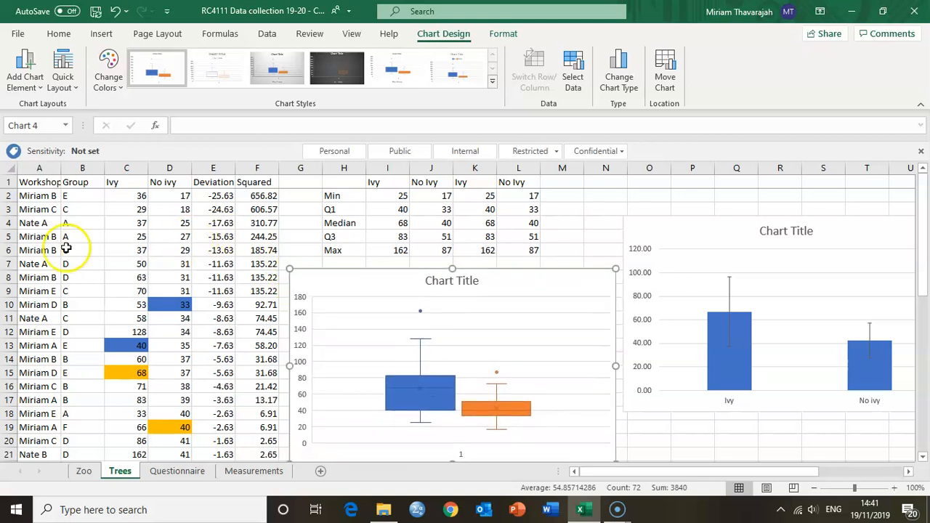